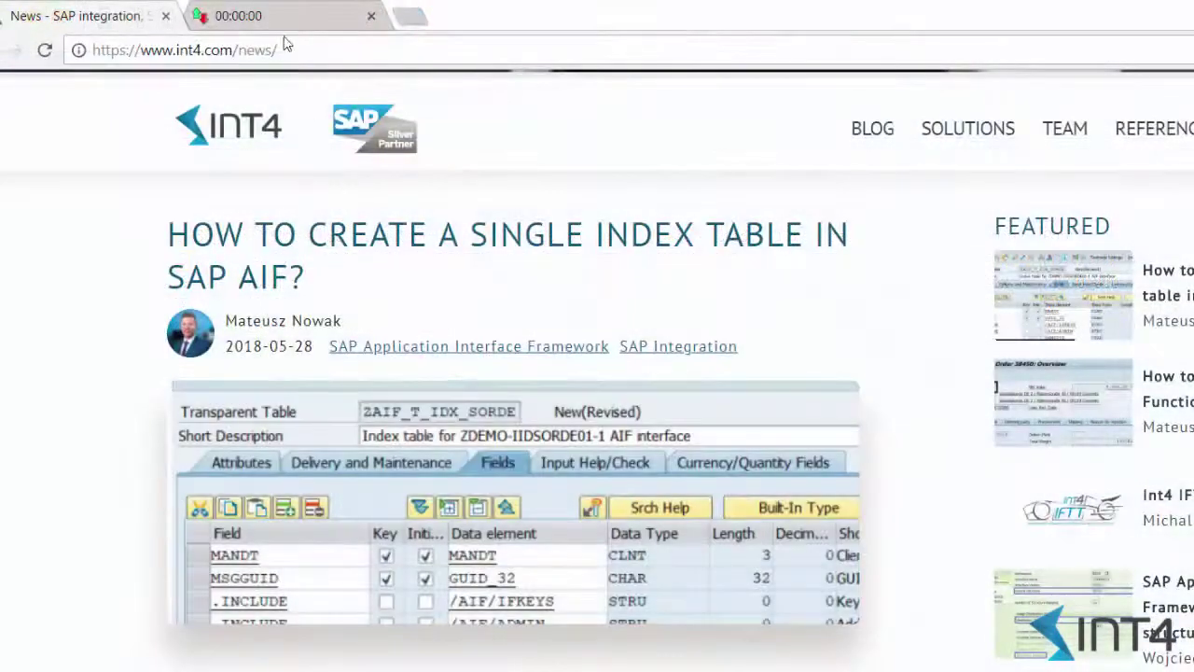
- Start the timer on the online stopwatch page and switch to the SAP GUI window with the IDoc list
{"action": "left_click", "coordinate": [294, 27]}
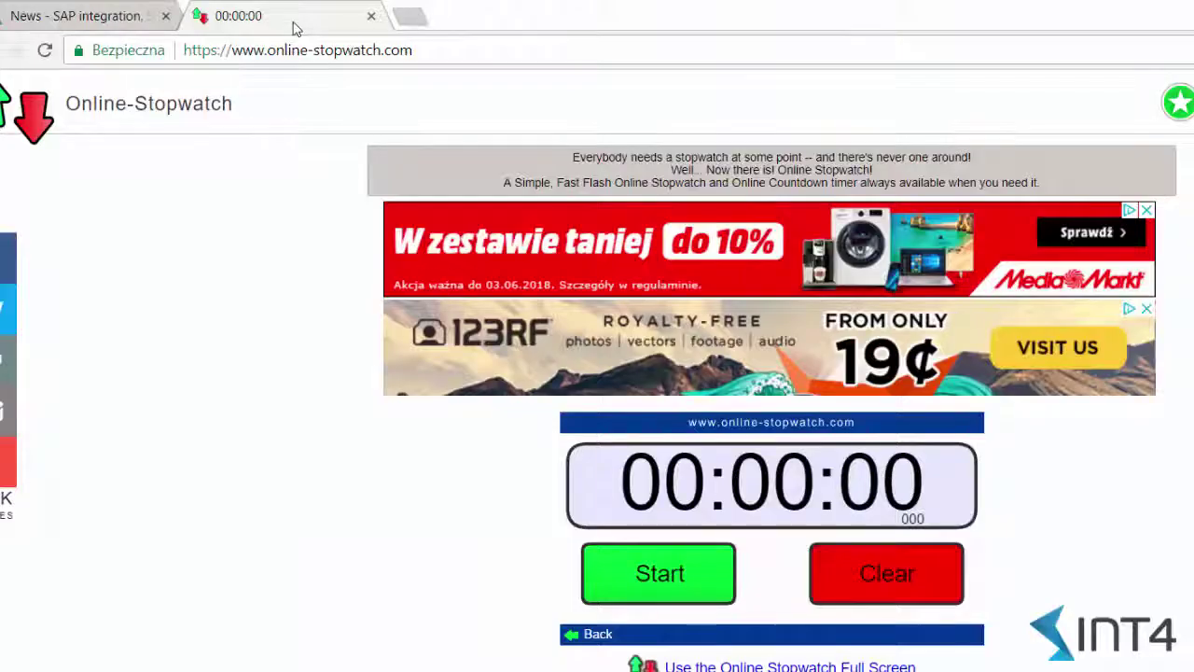
{"action": "left_click", "coordinate": [650, 576]}
{"action": "key", "text": "alt+Tab"}
{"action": "key", "text": "alt+Tab"}
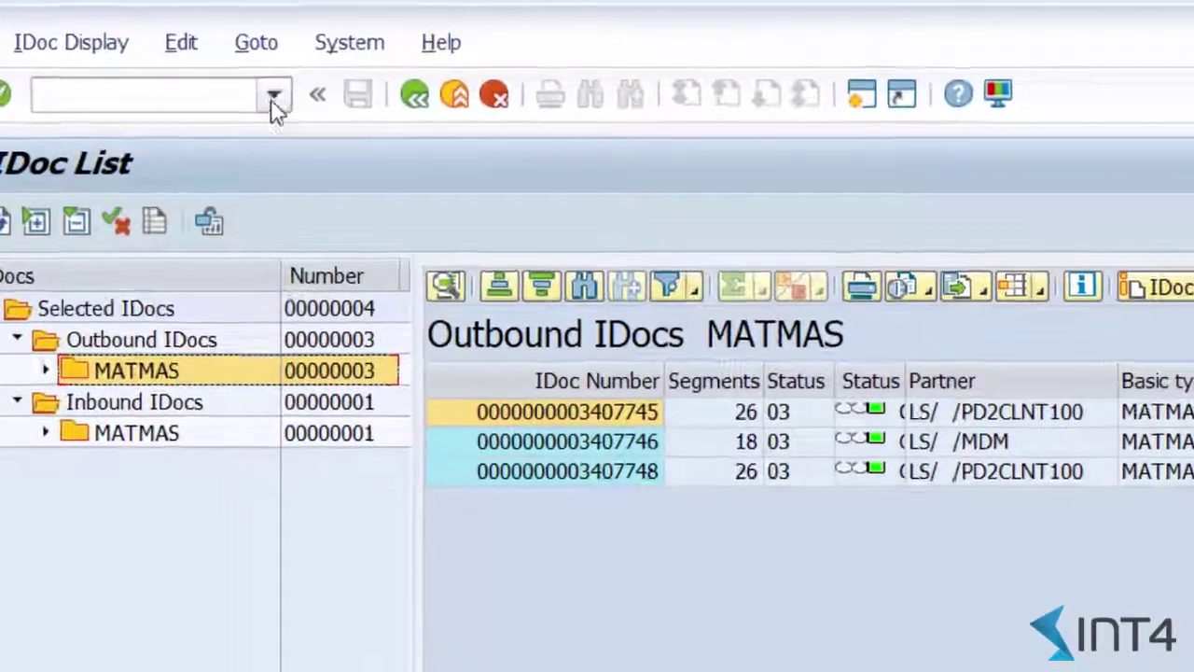
- Open the IDoc structure and interface generator with transaction /n/aif/idoc_gen
{"action": "left_click", "coordinate": [210, 75]}
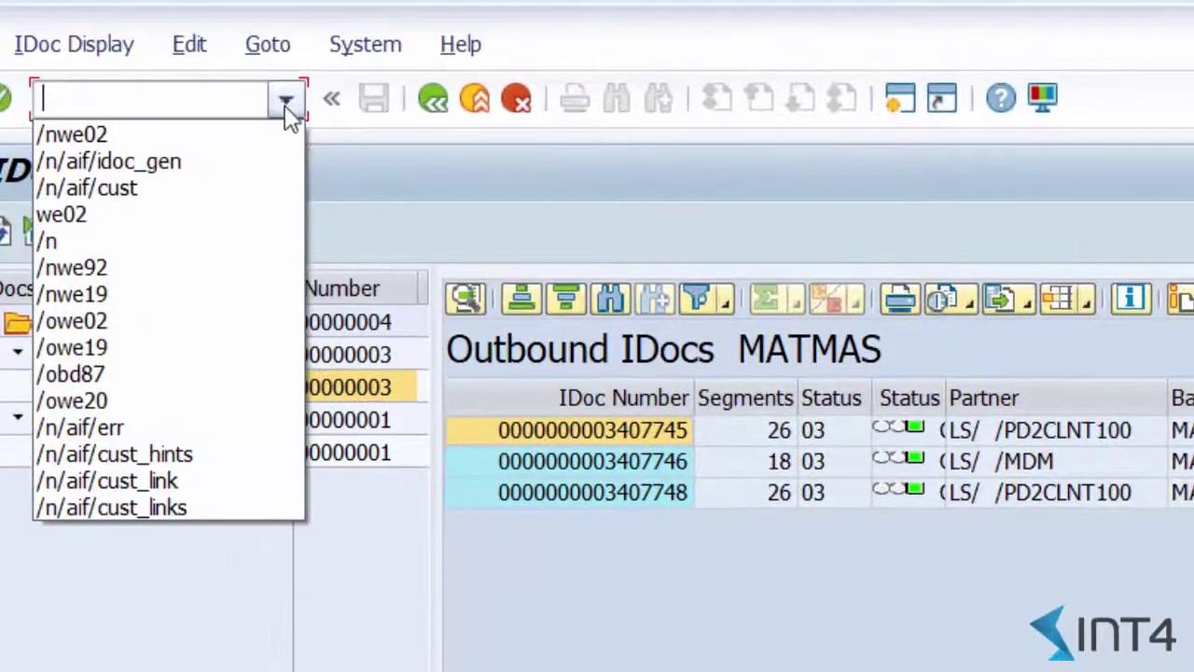
{"action": "left_click", "coordinate": [203, 117]}
{"action": "key", "text": "Return"}
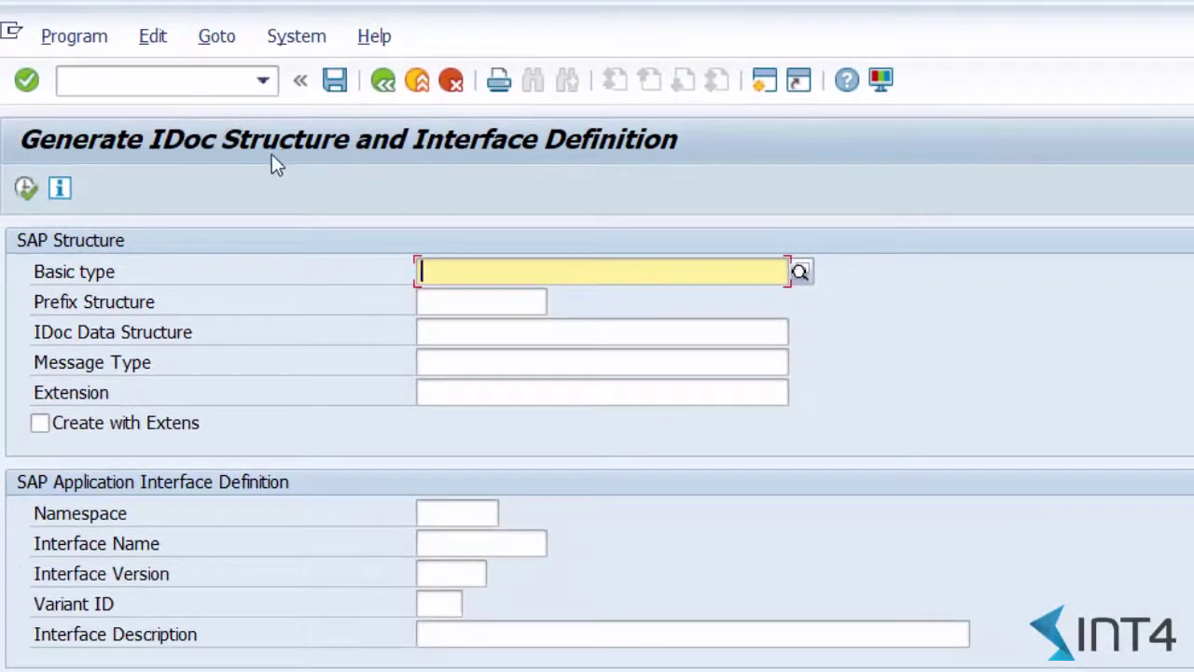
- Set the basic type to MATMAS05 and the structure prefix to ZAIF_
{"action": "left_click", "coordinate": [634, 259]}
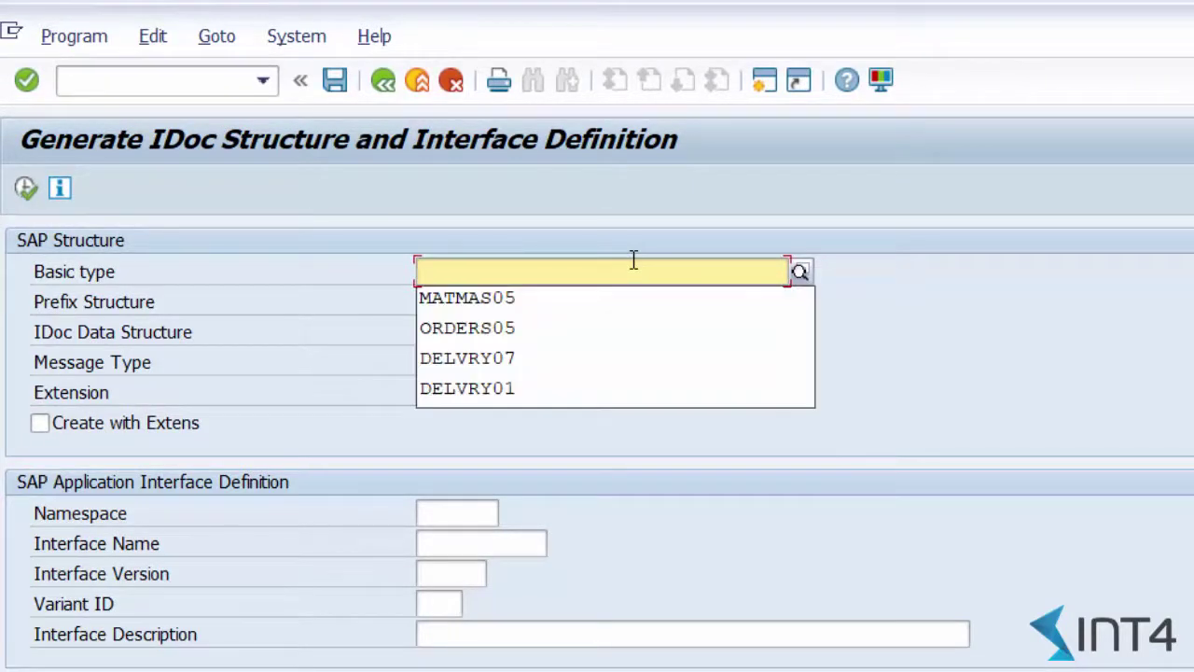
{"action": "key", "text": "Down"}
{"action": "key", "text": "Return"}
{"action": "key", "text": "Tab"}
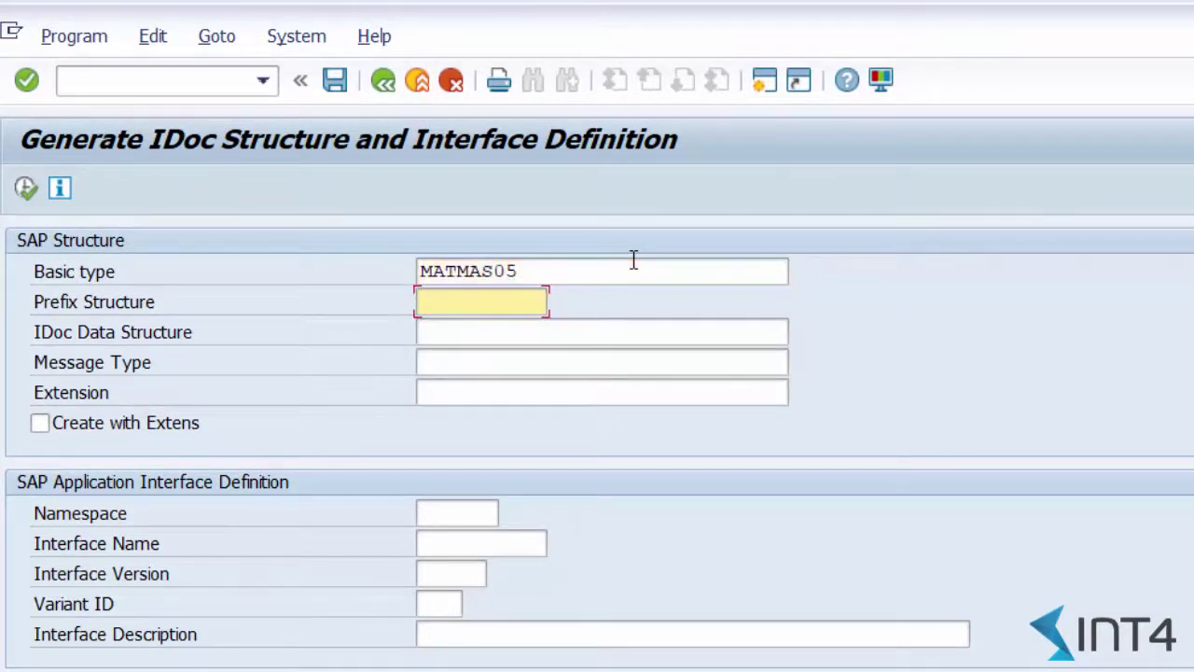
{"action": "key", "text": "Down"}
{"action": "key", "text": "Return"}
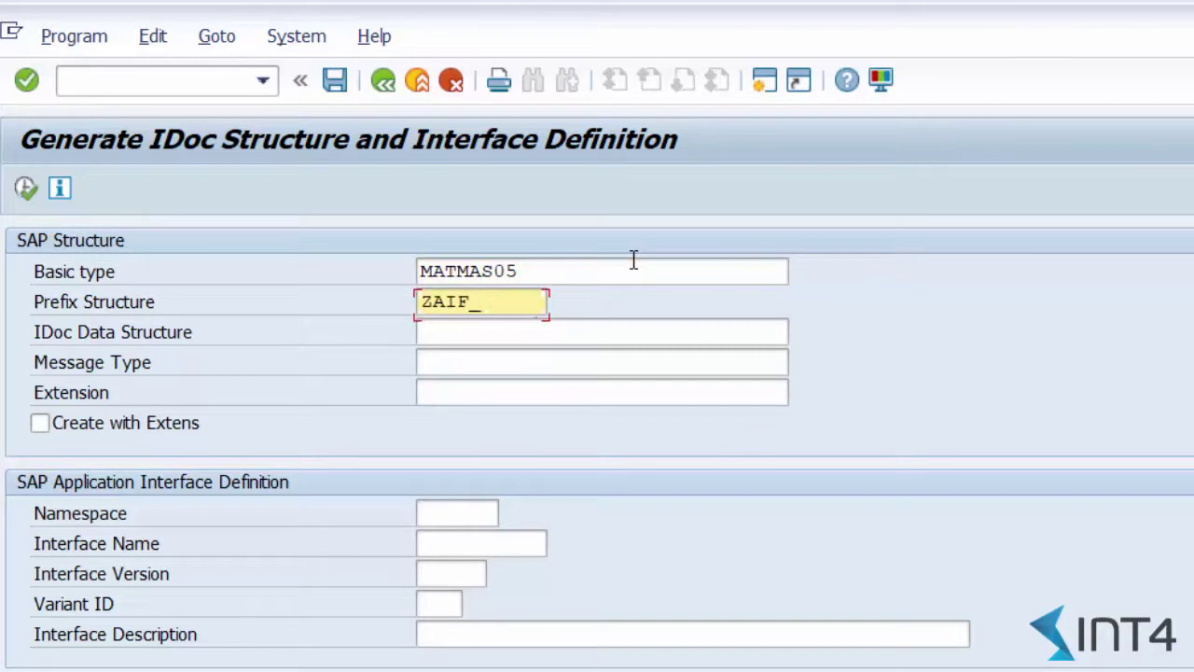
- Set the IDoc data structure to ZAIF_ST_MATMAS_MATMAS05 and the message type to MATMAS
{"action": "key", "text": "Tab"}
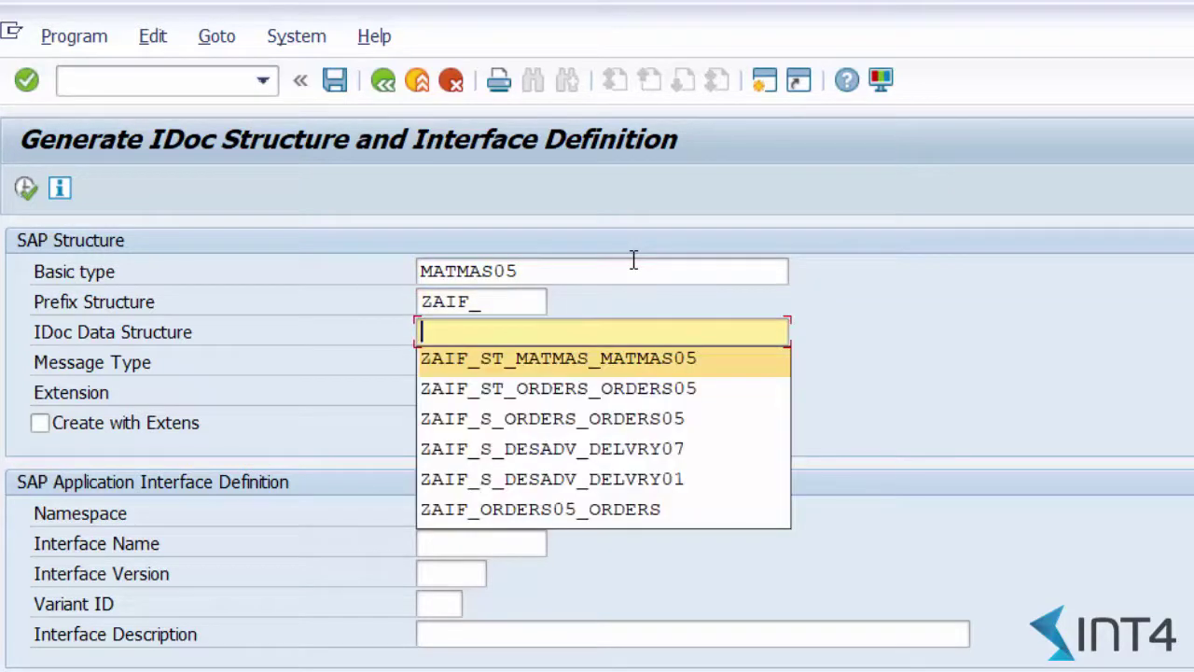
{"action": "key", "text": "Down"}
{"action": "key", "text": "Return"}
{"action": "key", "text": "Tab"}
{"action": "key", "text": "Down"}
{"action": "key", "text": "Return"}
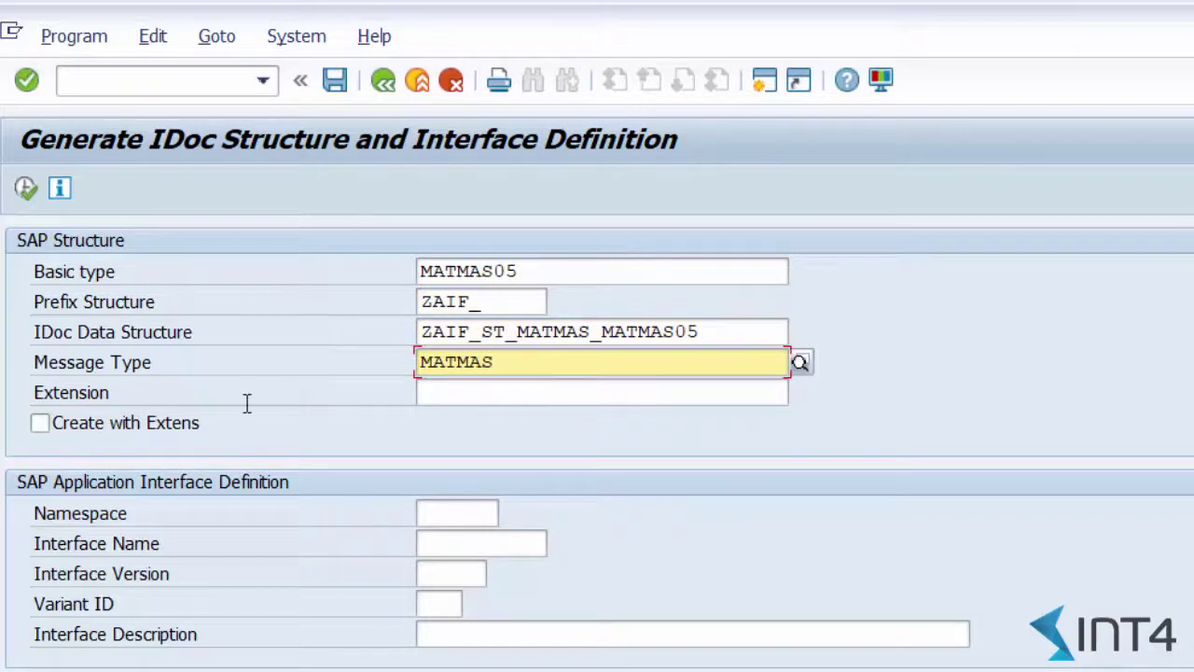
- Pick ZDEMO from the value help as the namespace of the interface definition
{"action": "left_click", "coordinate": [453, 516]}
{"action": "left_click", "coordinate": [512, 516]}
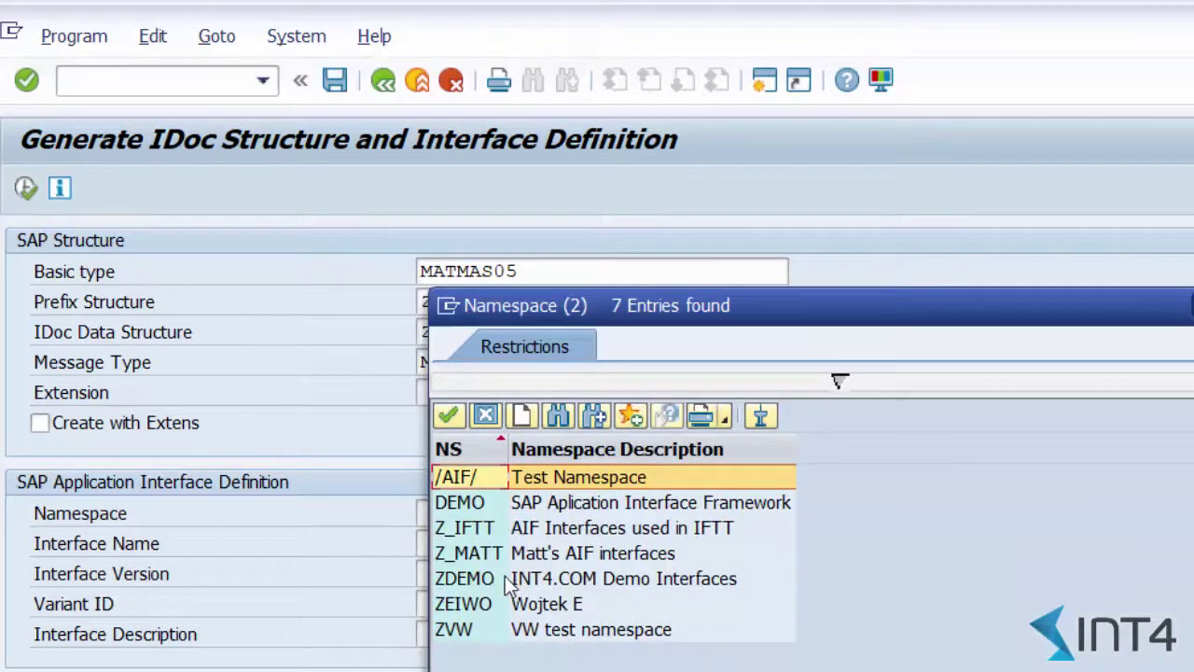
{"action": "left_click", "coordinate": [505, 577]}
{"action": "double_click", "coordinate": [505, 577]}
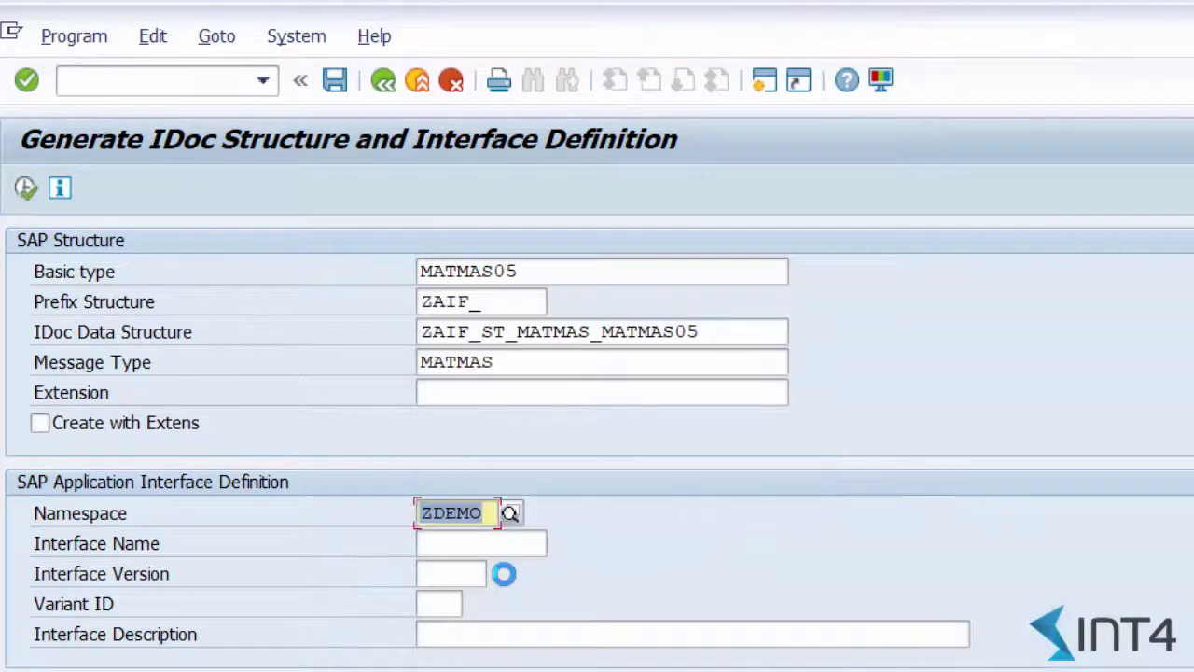
- Enter OIDMATMA01 as the interface name by adapting the earlier entry OIDELVRY01
{"action": "left_click", "coordinate": [513, 539]}
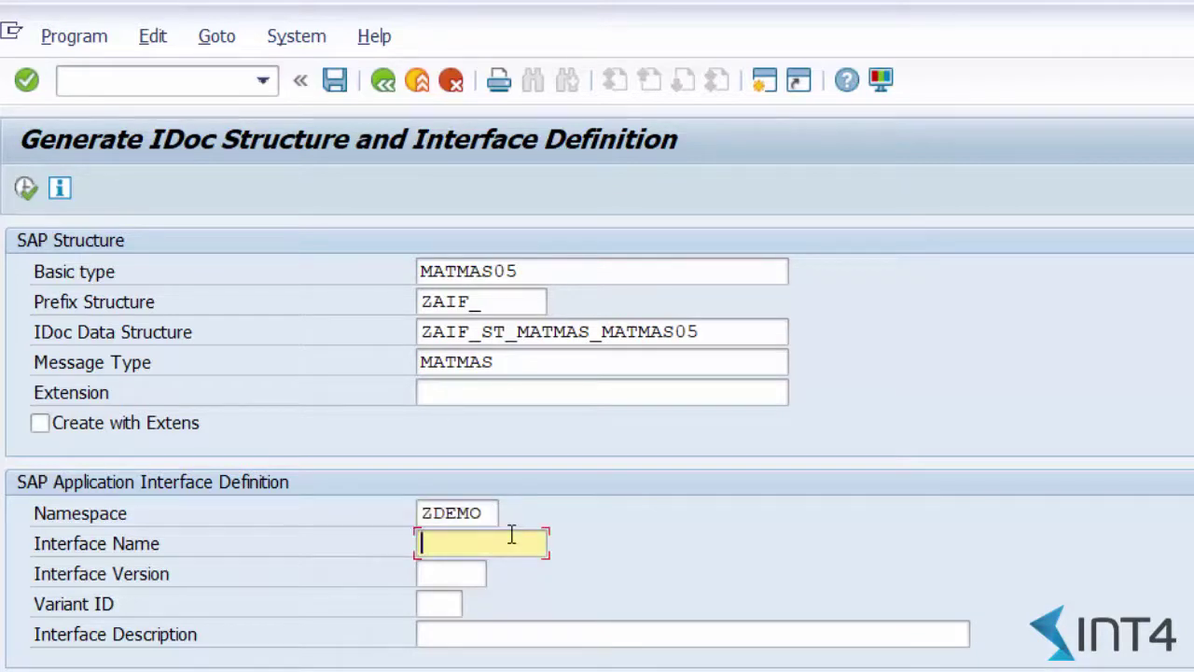
{"action": "left_click", "coordinate": [512, 534]}
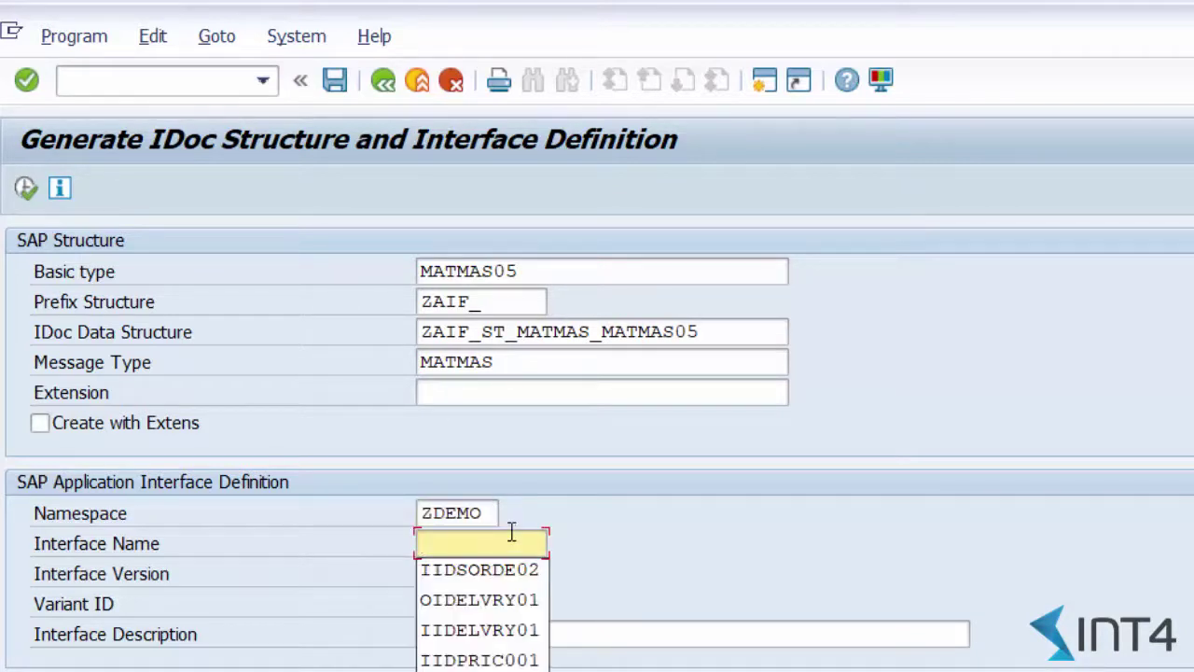
{"action": "key", "text": "Down"}
{"action": "key", "text": "Down"}
{"action": "key", "text": "Return"}
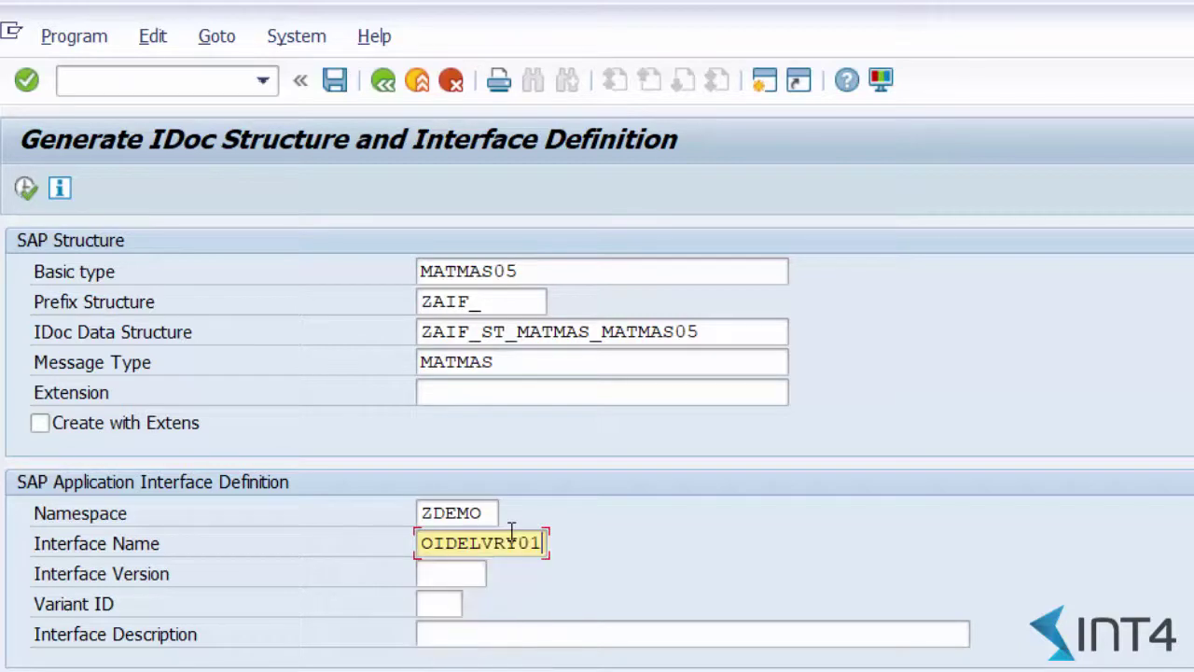
{"action": "key", "text": "Left"}
{"action": "key", "text": "Left"}
{"action": "key", "text": "BackSpace"}
{"action": "key", "text": "BackSpace"}
{"action": "key", "text": "BackSpace"}
{"action": "key", "text": "BackSpace"}
{"action": "key", "text": "BackSpace"}
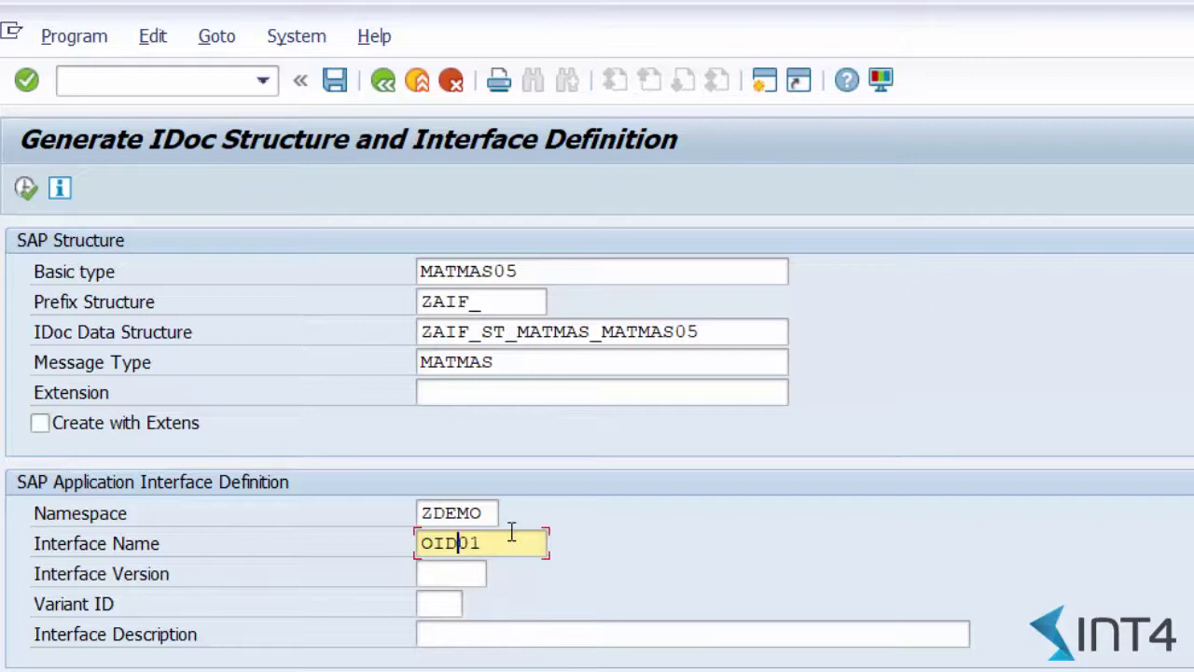
{"action": "type", "text": "MATMAS"}
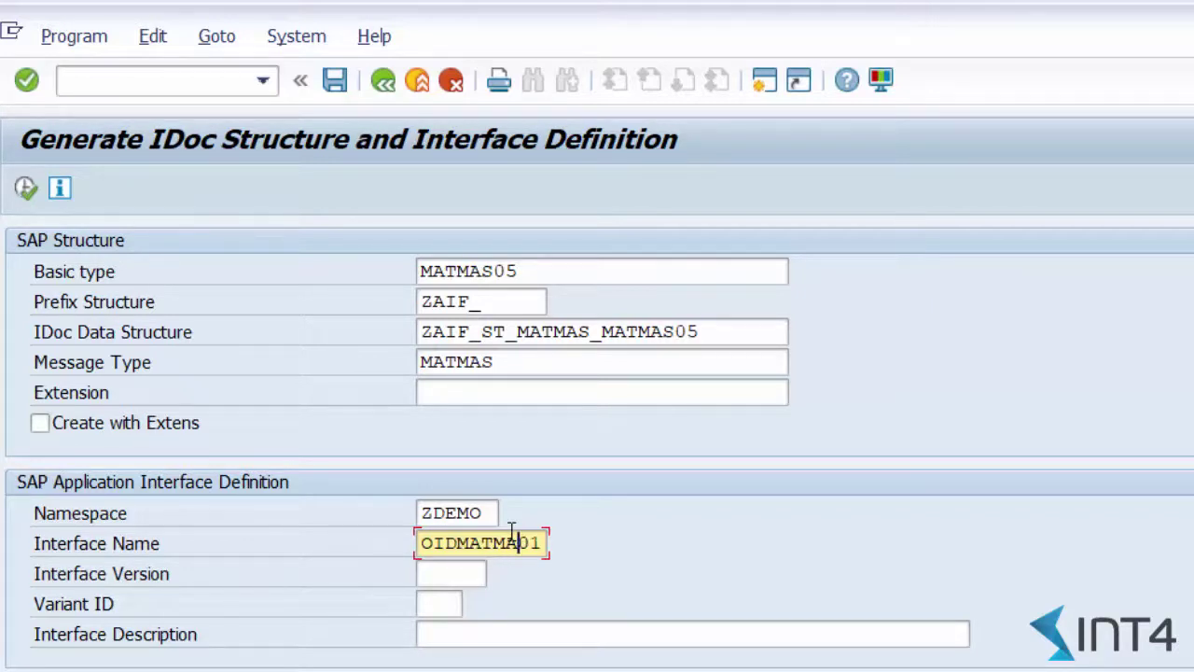
- Set the interface version to 1 and the description to "SAP AIF Interface for MATMAS.MATMAS05"
{"action": "left_click", "coordinate": [467, 567]}
{"action": "type", "text": "1"}
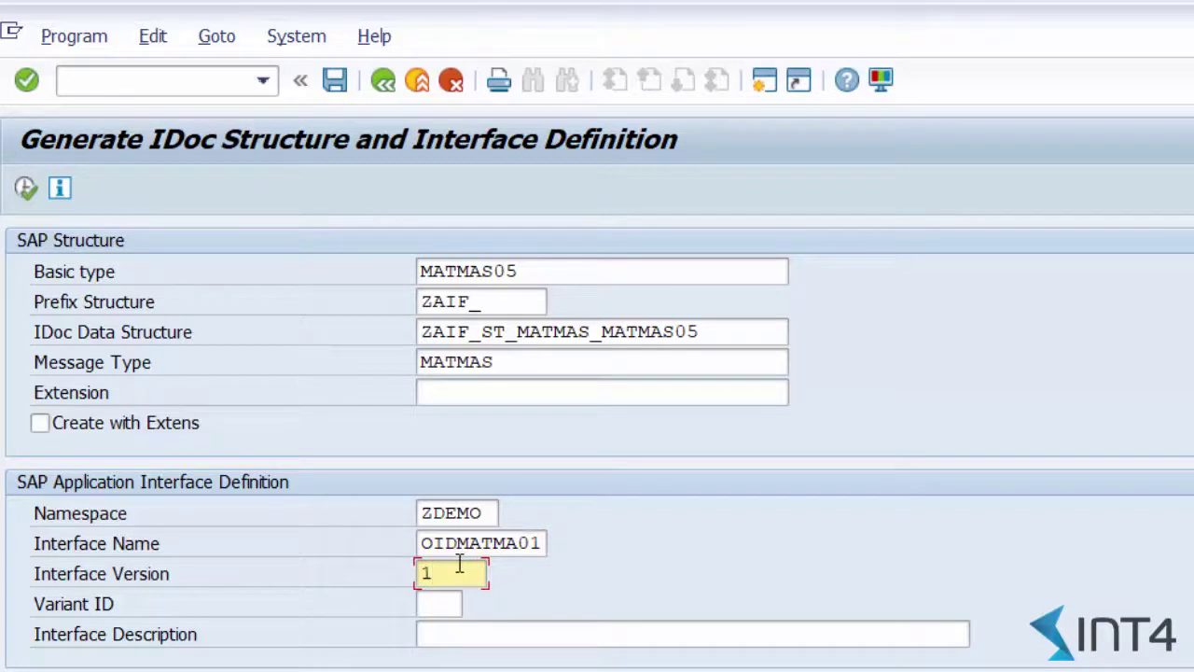
{"action": "left_click", "coordinate": [452, 633]}
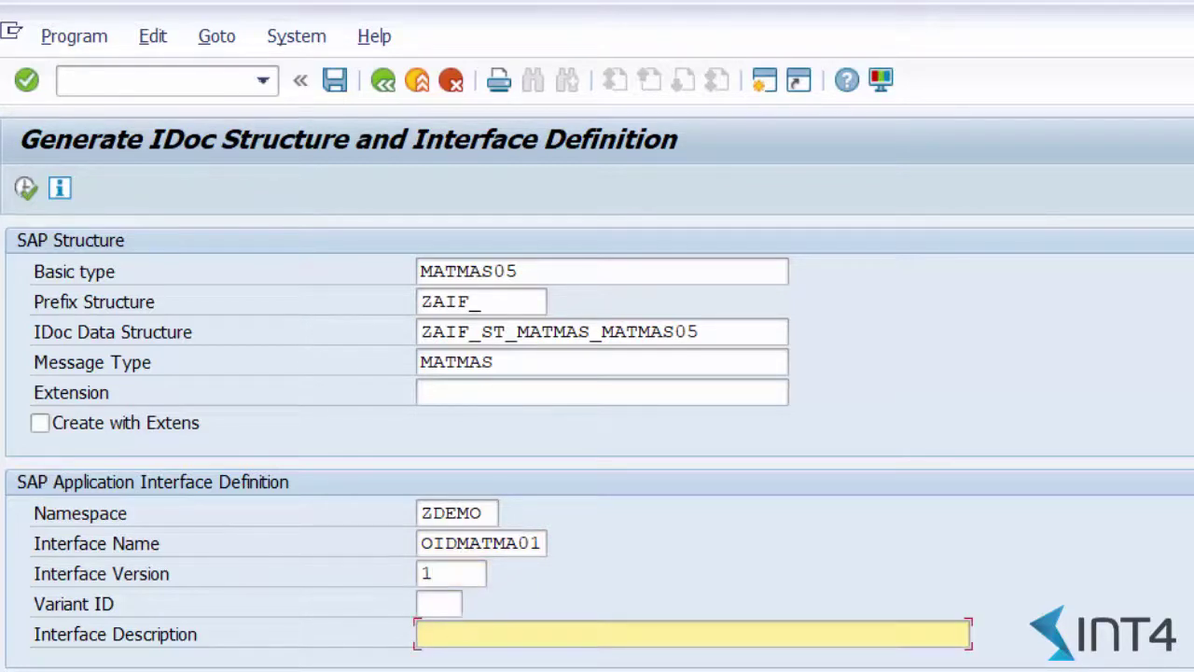
{"action": "type", "text": "SAP AIF Intera"}
{"action": "key", "text": "BackSpace"}
{"action": "key", "text": "BackSpace"}
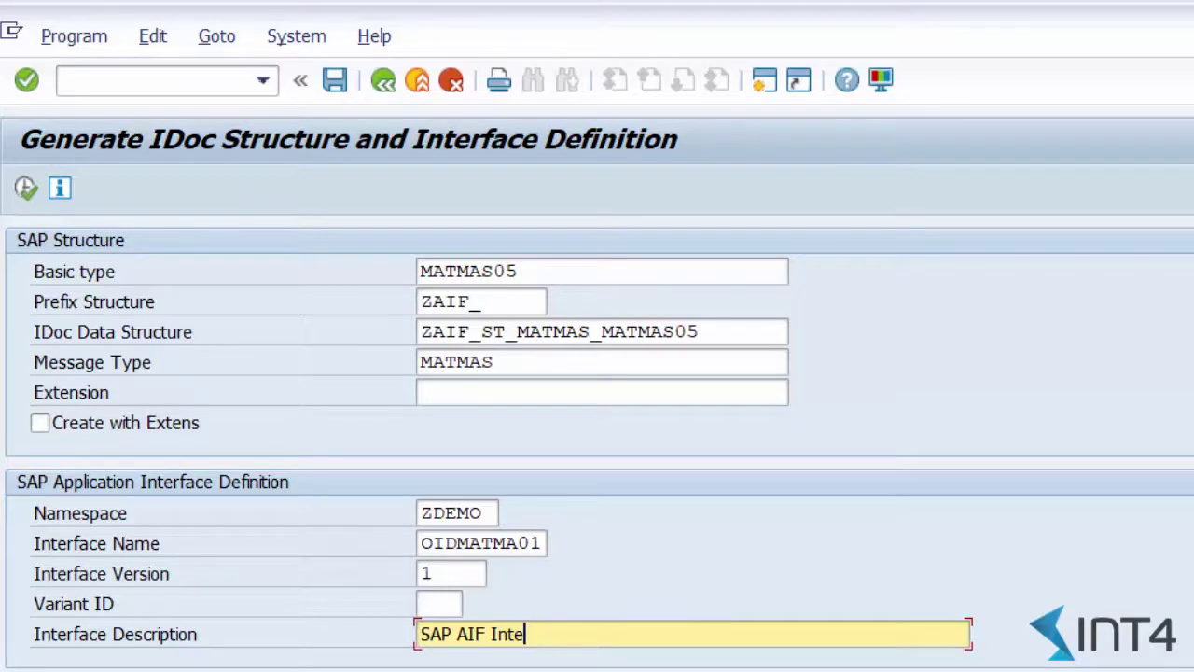
{"action": "type", "text": "rface for MATMAS.MA"}
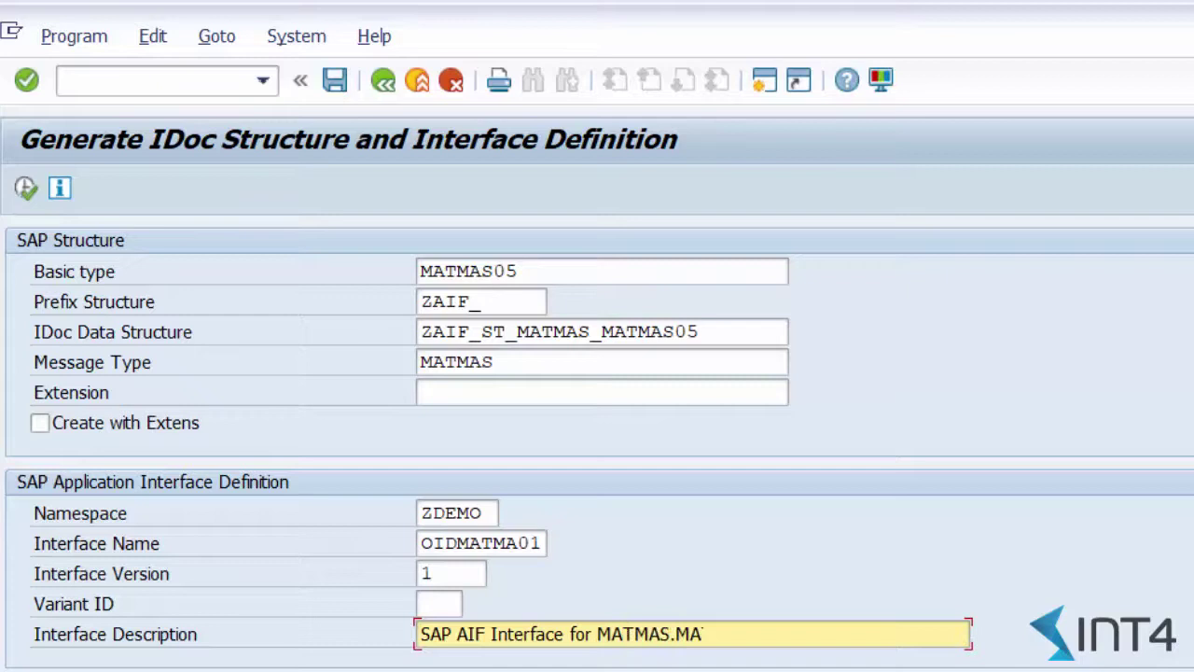
{"action": "type", "text": "TMAS05"}
- Enter package ZMN_DEVELOPMENT, workbench request ED1K900030 and customizing request ED1K900358, and execute the generation
{"action": "key", "text": "Return"}
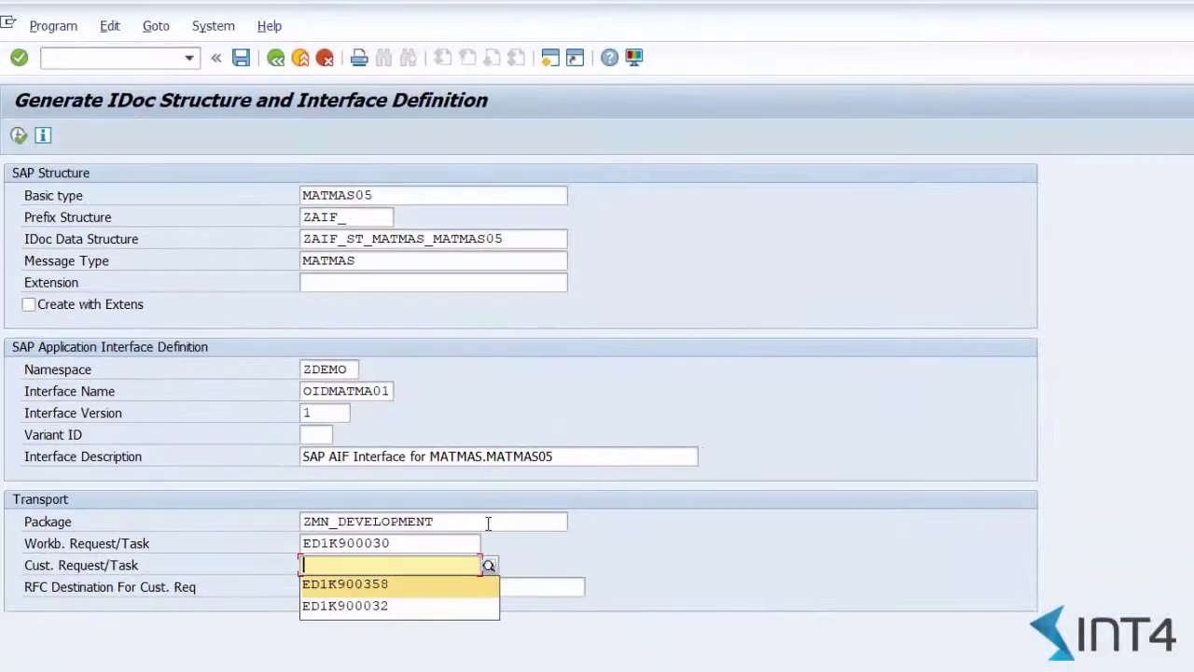
{"action": "left_click", "coordinate": [401, 582]}
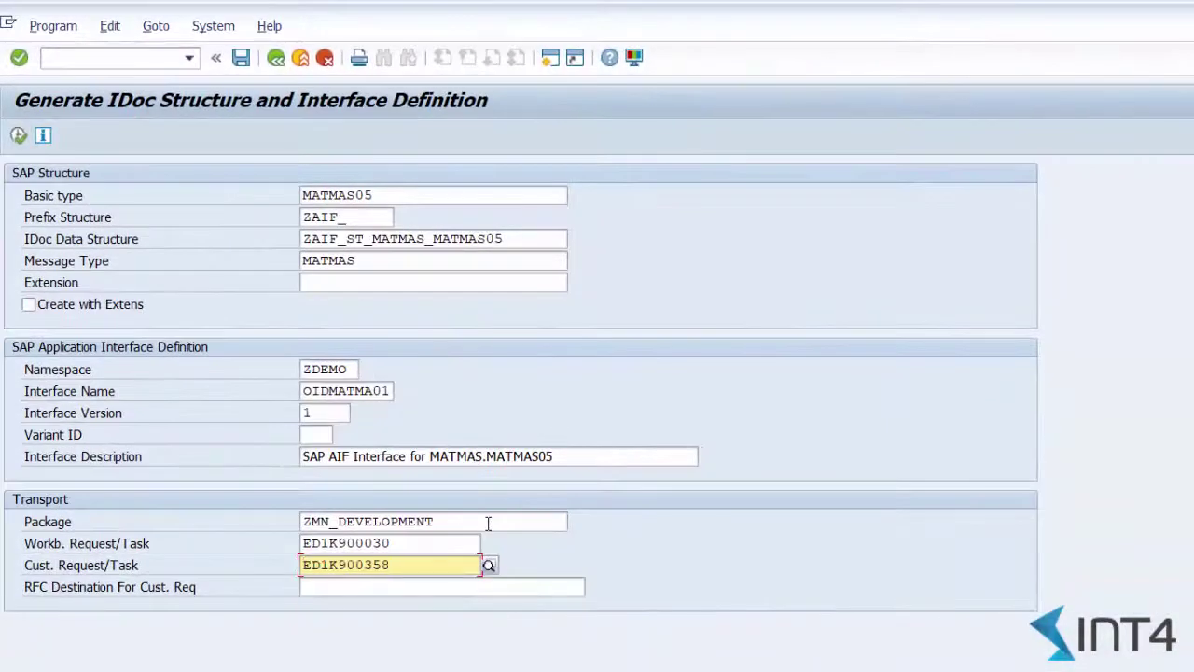
{"action": "left_click", "coordinate": [19, 136]}
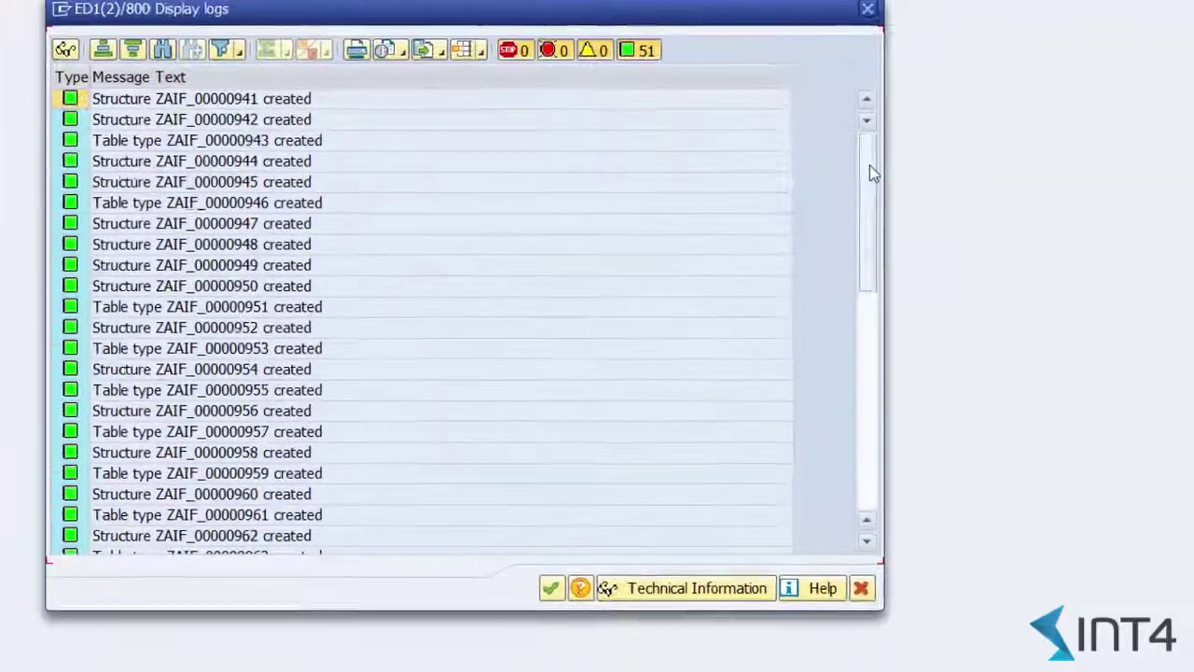
- Review the generation log down to the ZAIF_ST_MATMAS_MATMAS05 structure entry and close the log
{"action": "left_click_drag", "start_coordinate": [765, 270], "coordinate": [764, 504]}
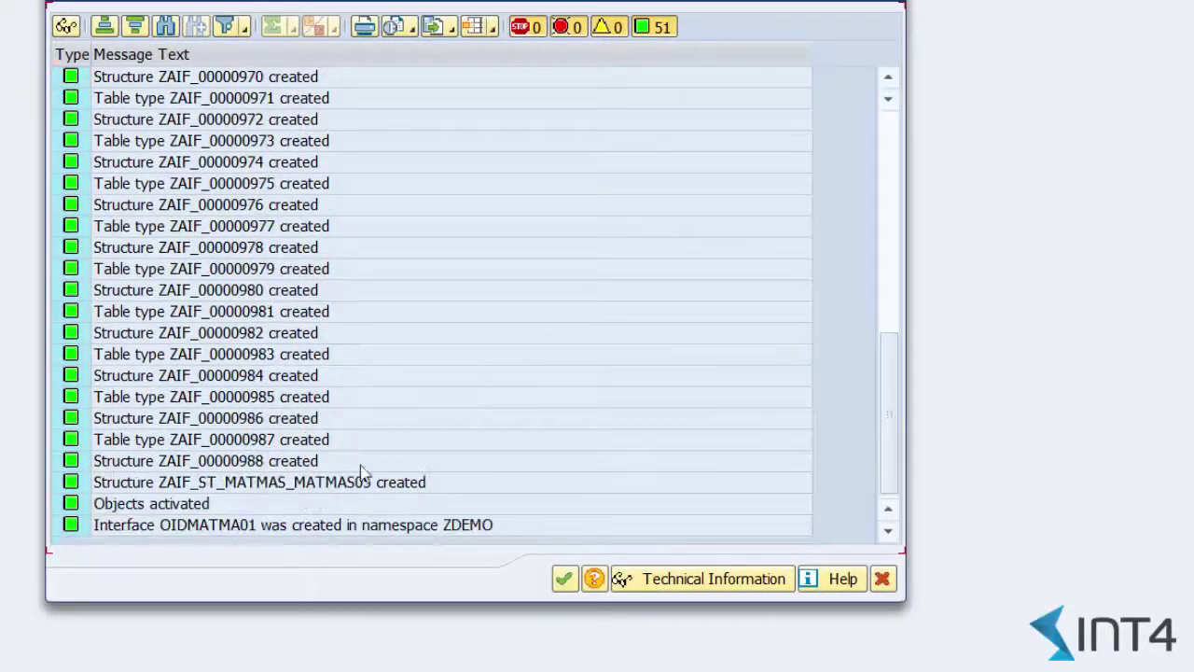
{"action": "left_click", "coordinate": [255, 485]}
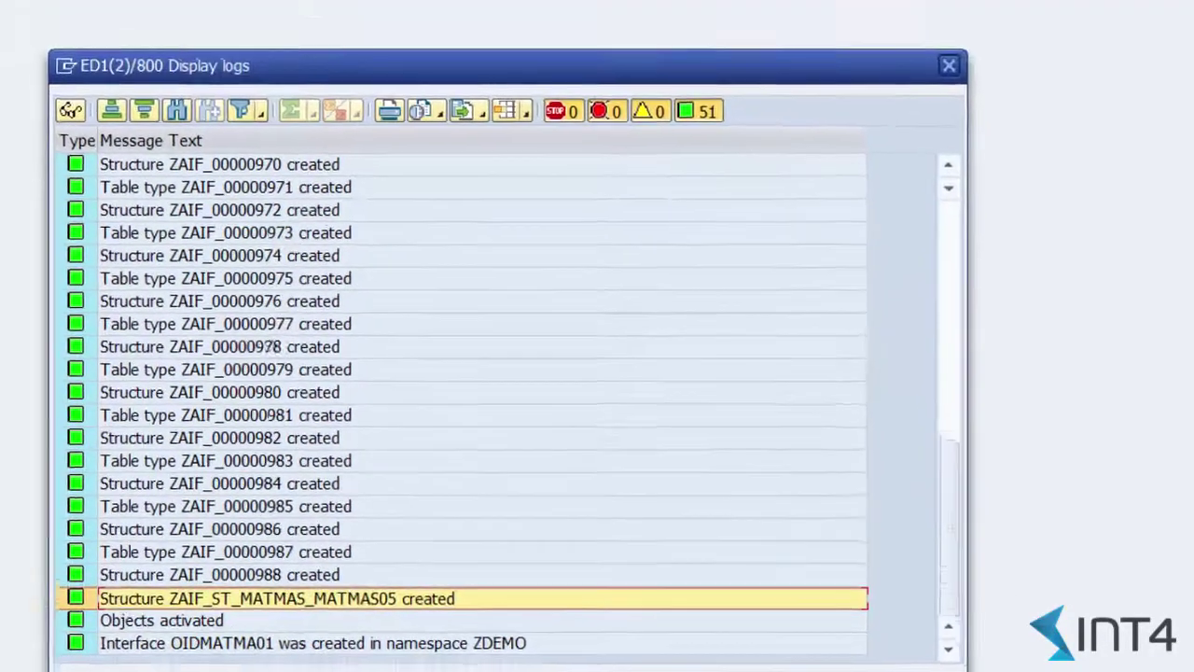
{"action": "key", "text": "Return"}
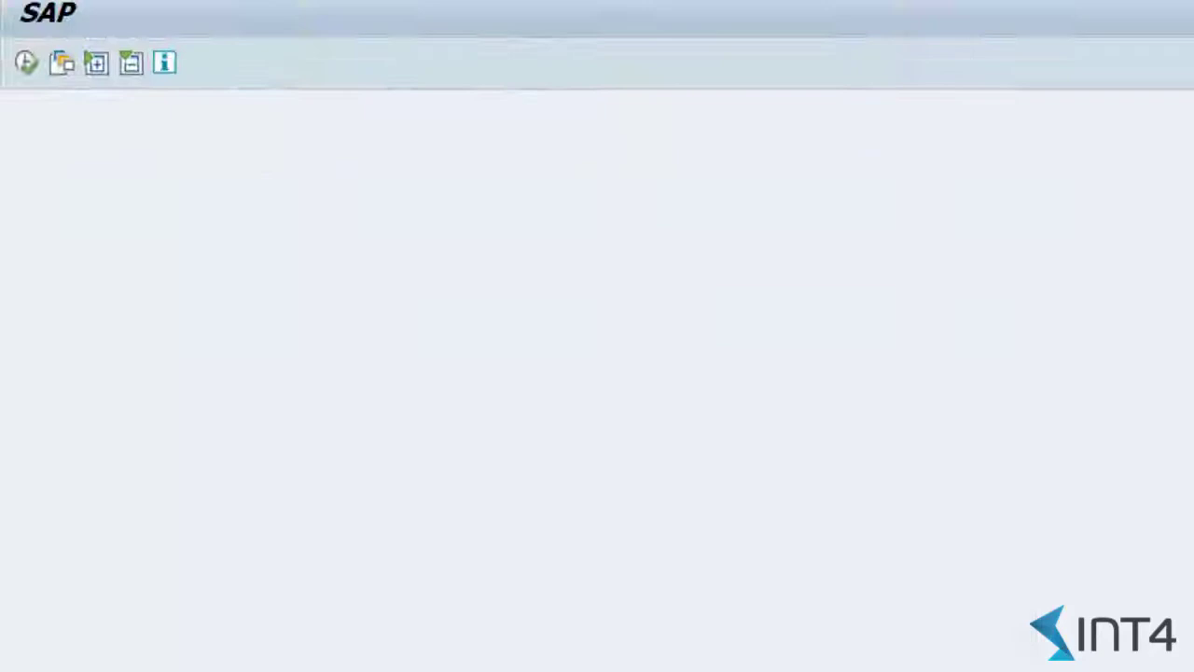
- Open the AIF customizing with transaction /n/aif/cust
{"action": "left_click", "coordinate": [247, 28]}
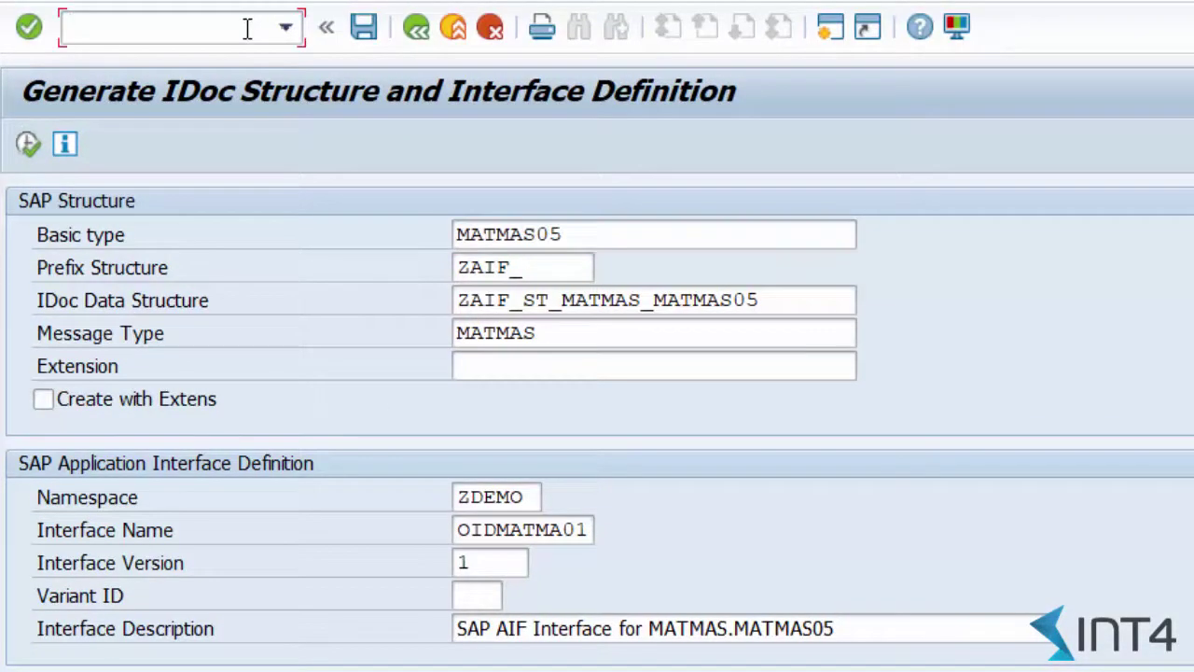
{"action": "type", "text": "/n/aif/cust"}
{"action": "key", "text": "Return"}
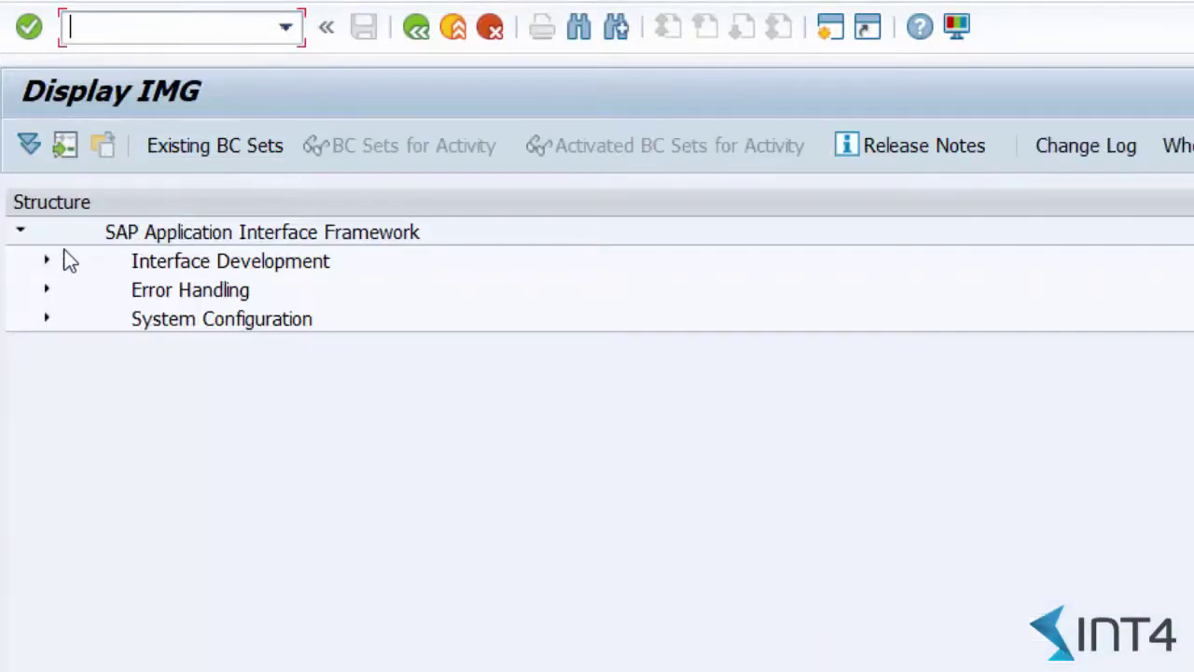
- Open the Define Interfaces activity under Interface Development for namespace ZDEMO
{"action": "left_click", "coordinate": [46, 263]}
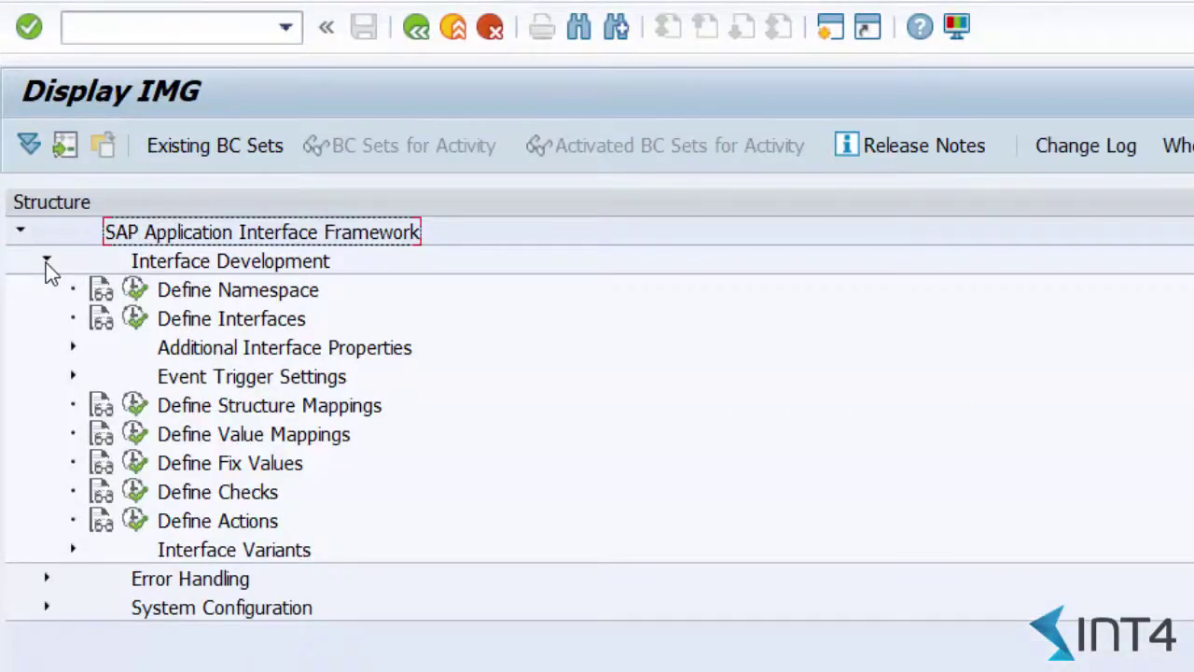
{"action": "left_click", "coordinate": [133, 319]}
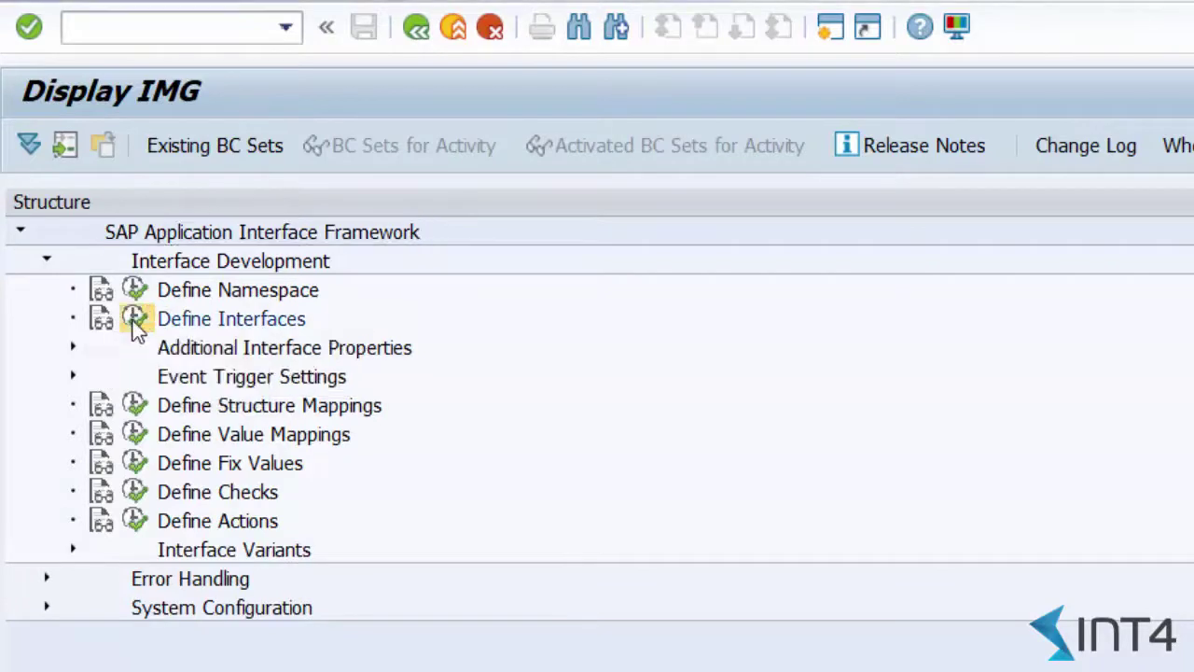
{"action": "type", "text": "Z"}
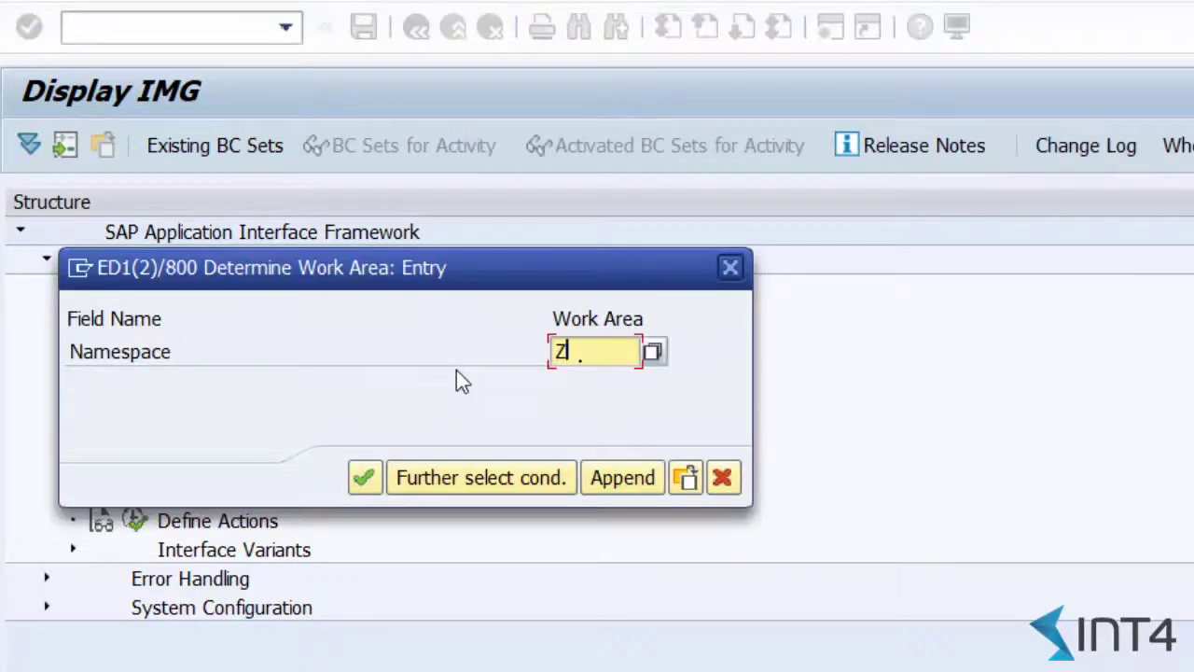
{"action": "type", "text": "DEMO"}
{"action": "key", "text": "Return"}
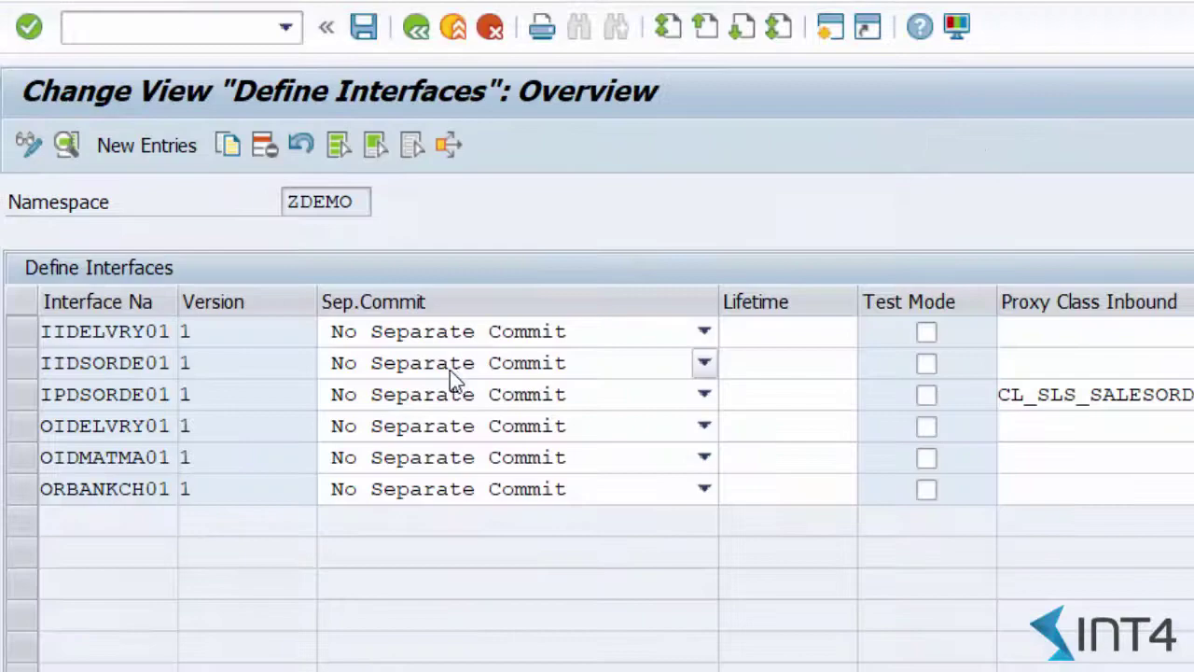
- Open interface OIDMATMA01 and copy its raw data structure ZAIF_ST_MATMAS_MATMAS05 into the SAP data structure
{"action": "double_click", "coordinate": [126, 457]}
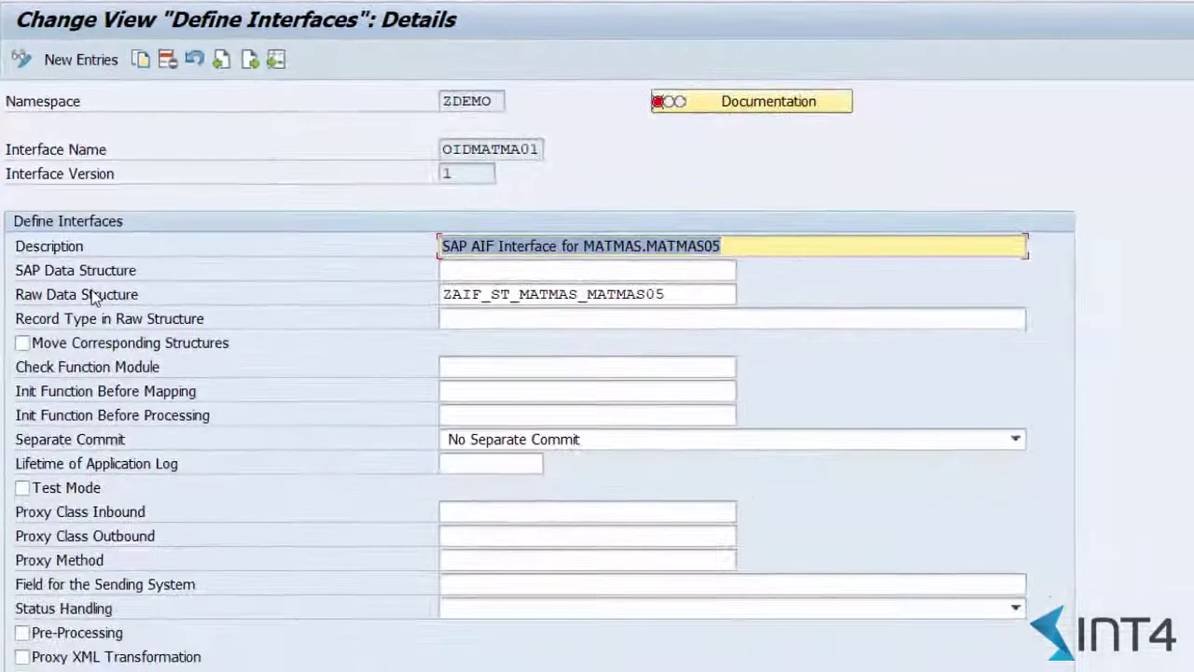
{"action": "double_click", "coordinate": [661, 294]}
{"action": "key", "text": "ctrl+c"}
{"action": "left_click", "coordinate": [661, 270]}
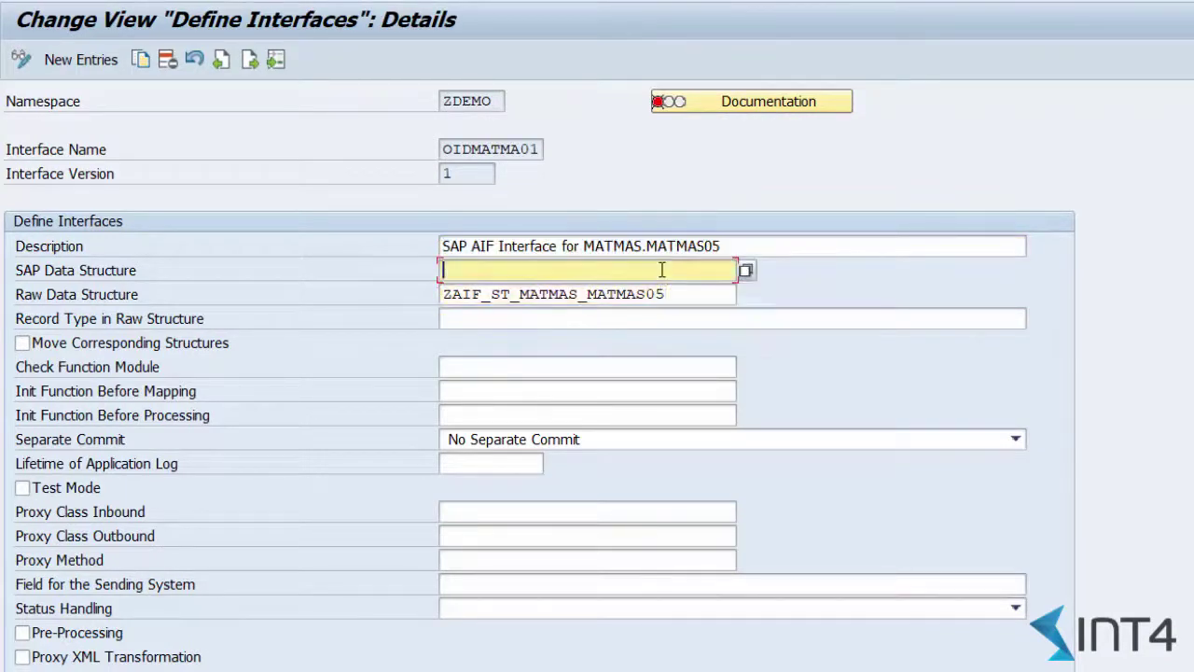
{"action": "key", "text": "ctrl+v"}
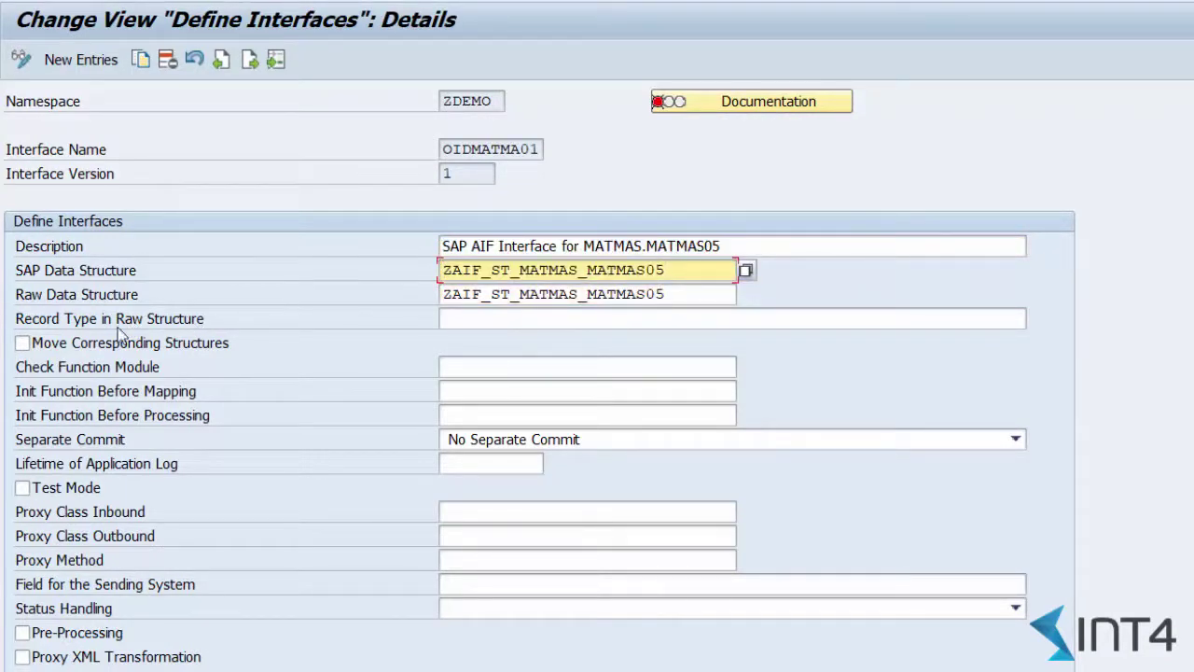
- Enable Move Corresponding Structures for interface OIDMATMA01, save the definition and return to the customizing structure
{"action": "left_click", "coordinate": [105, 353]}
{"action": "left_click", "coordinate": [104, 353]}
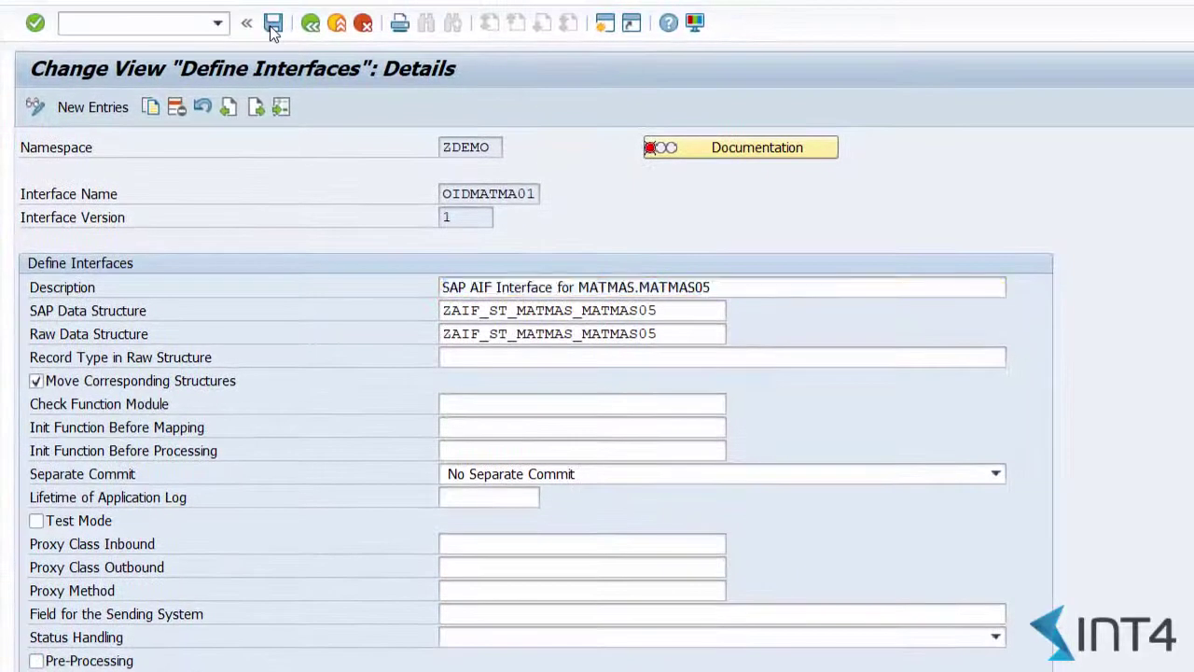
{"action": "left_click", "coordinate": [274, 24]}
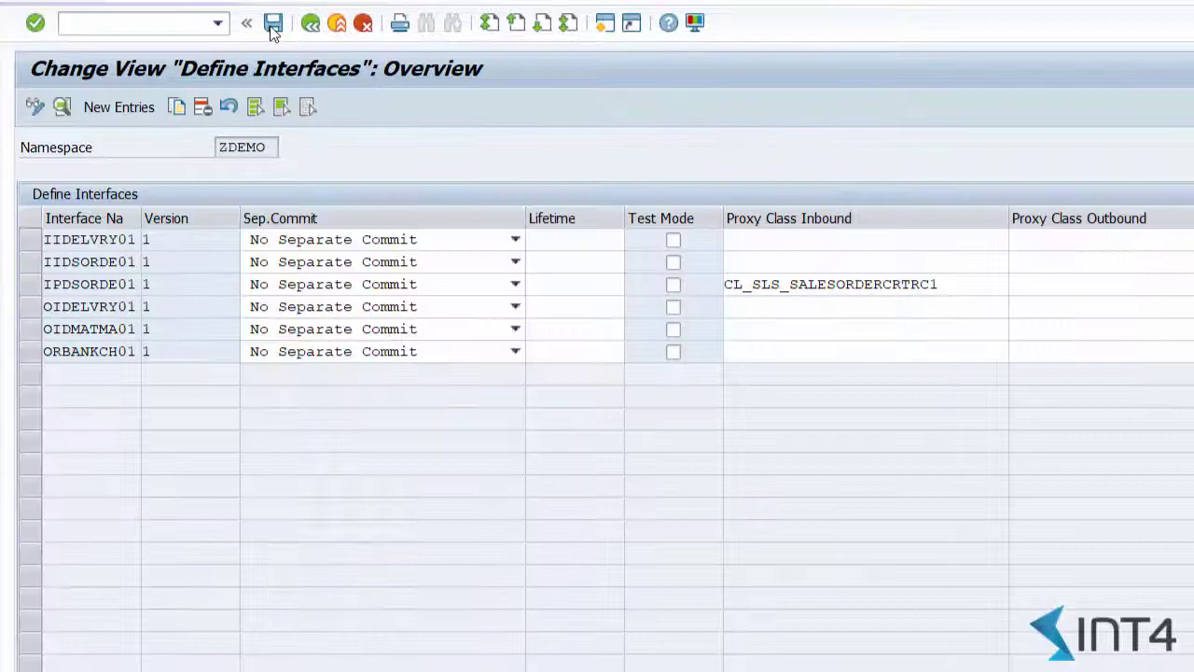
{"action": "key", "text": "F3"}
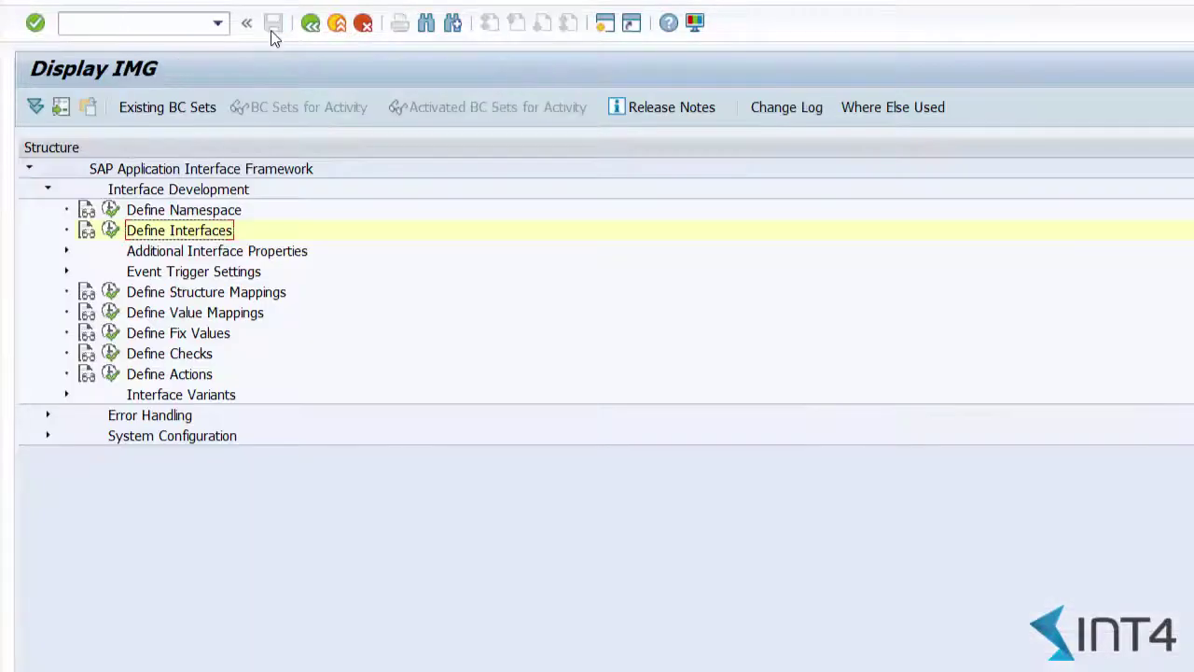
- Check the engine settings of interface OIDMATMA01 in Specify Interface Engines for namespace ZDEMO, and return to the customizing structure
{"action": "left_click", "coordinate": [67, 251]}
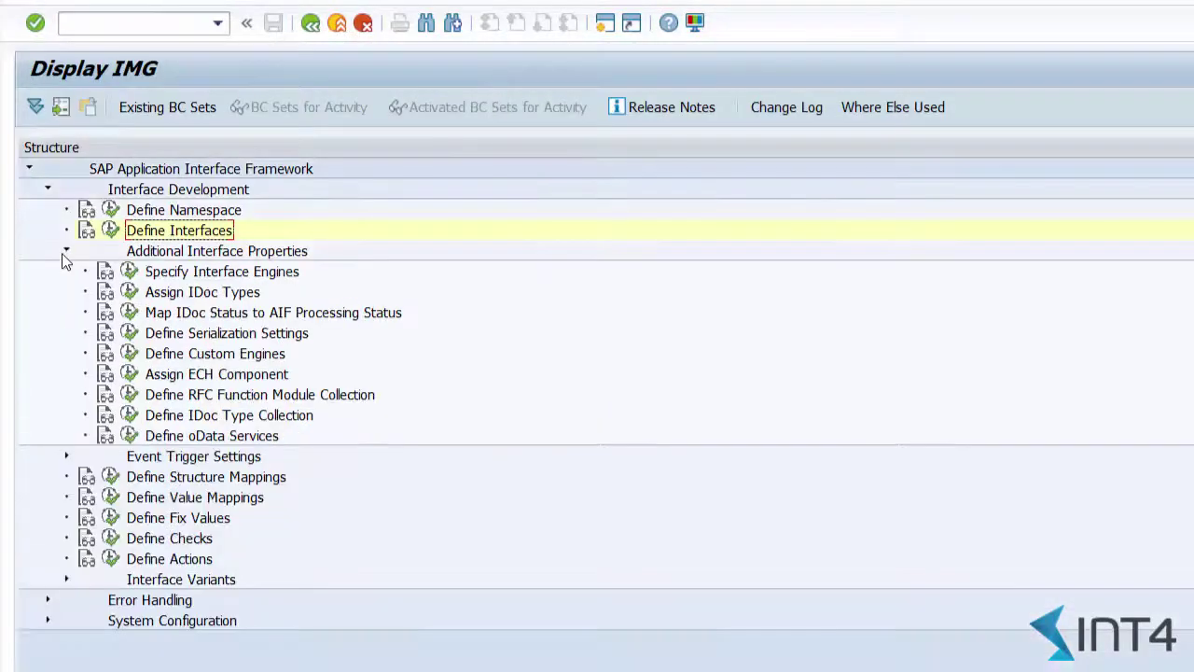
{"action": "left_click", "coordinate": [129, 272]}
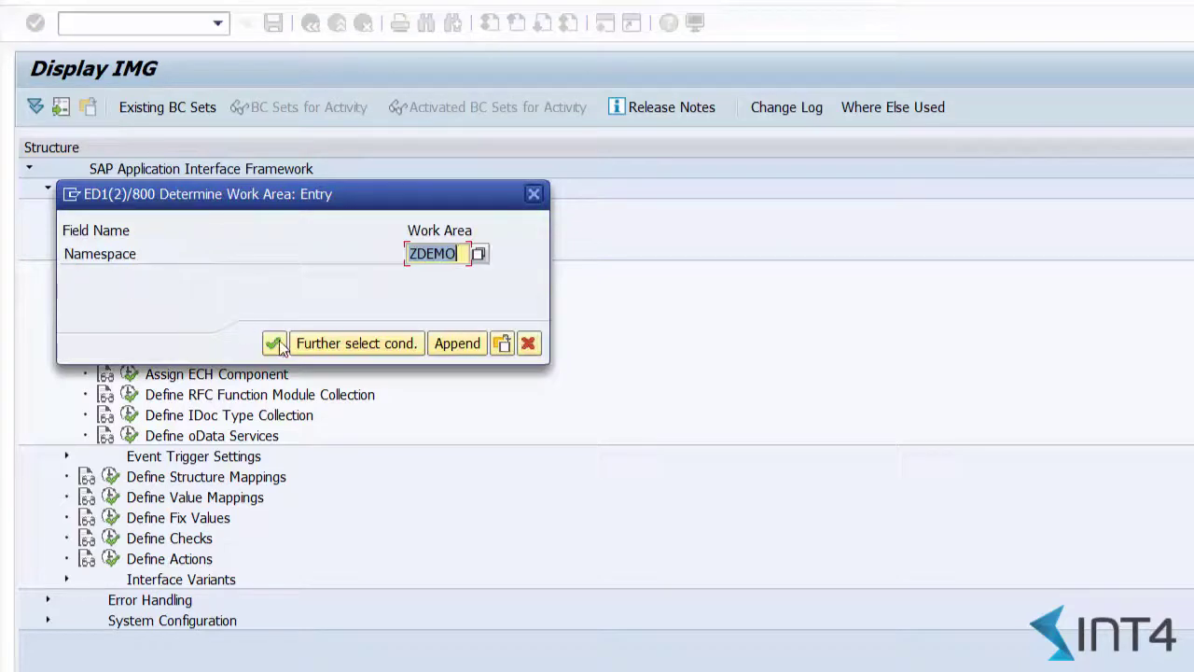
{"action": "left_click", "coordinate": [274, 342]}
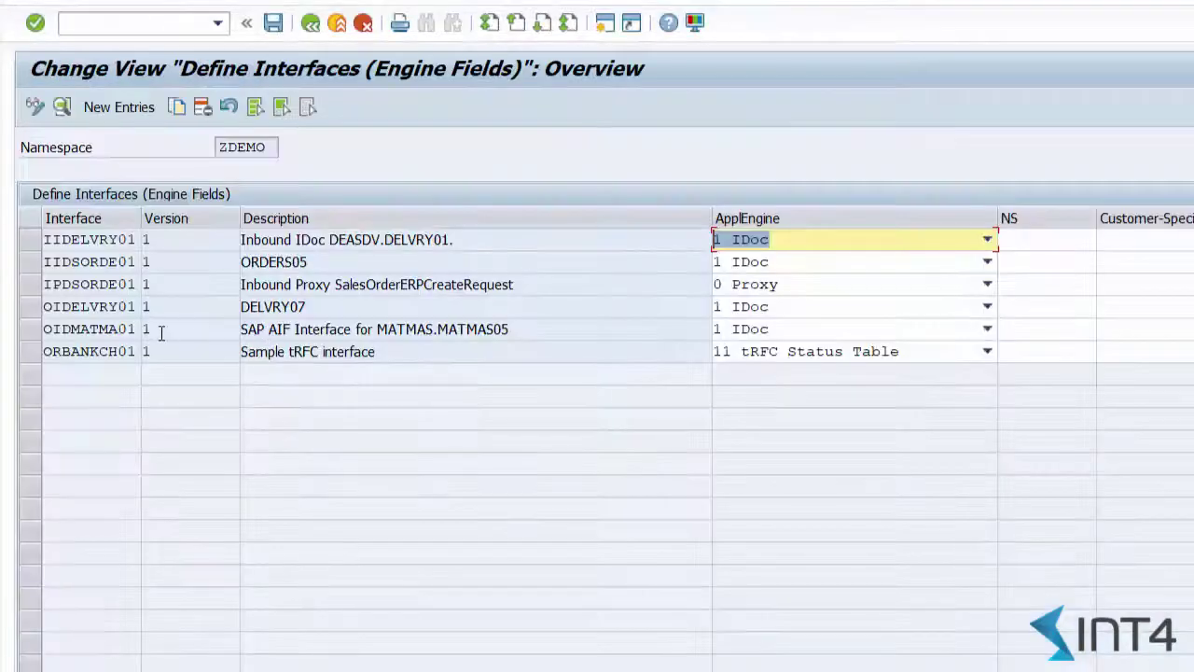
{"action": "double_click", "coordinate": [102, 332]}
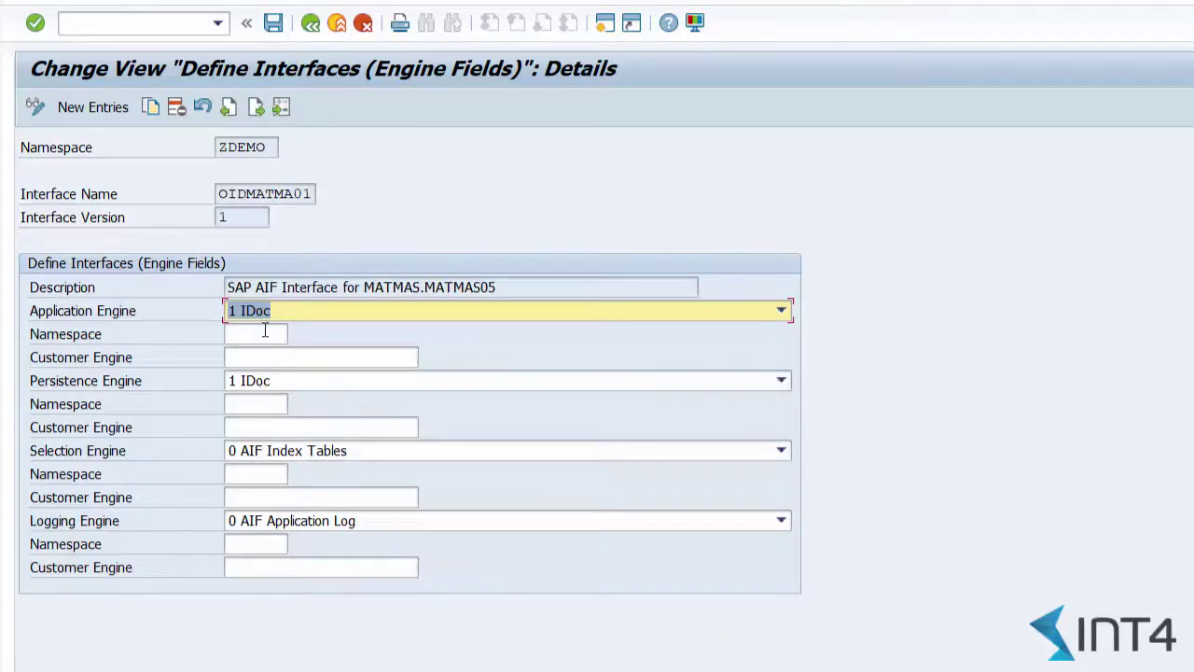
{"action": "left_click", "coordinate": [311, 24]}
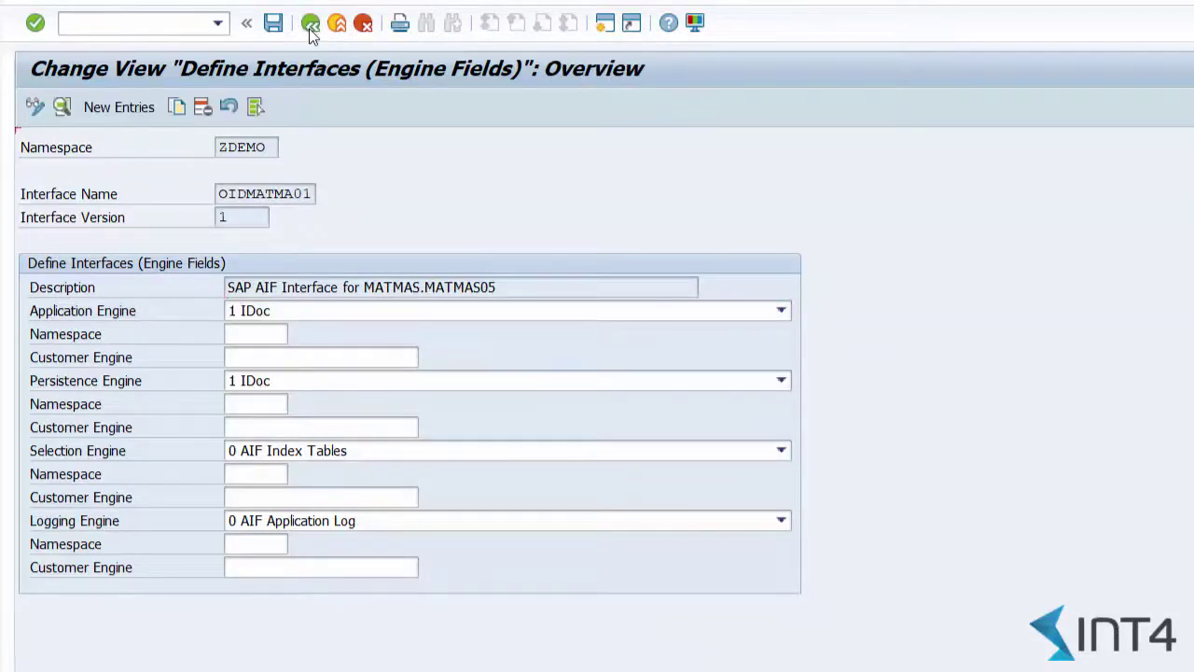
{"action": "left_click", "coordinate": [310, 23]}
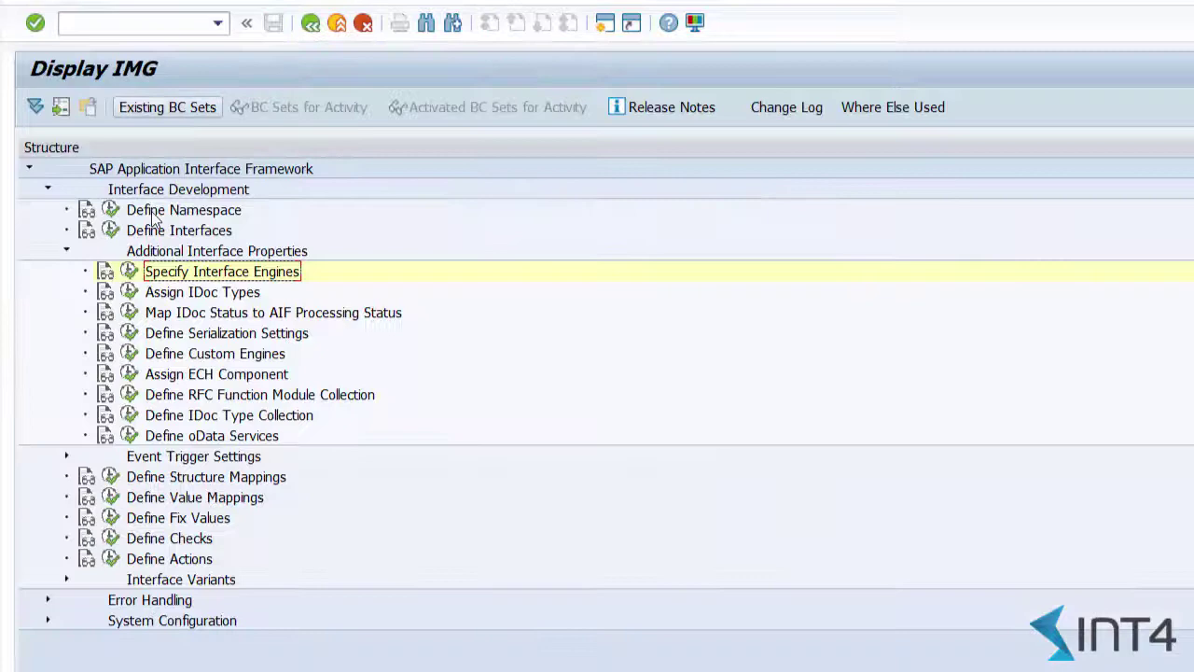
- Check the message type and basic type of OIDMATMA01 in Assign IDoc Types for namespace ZDEMO, and return to the customizing structure
{"action": "left_click", "coordinate": [131, 299]}
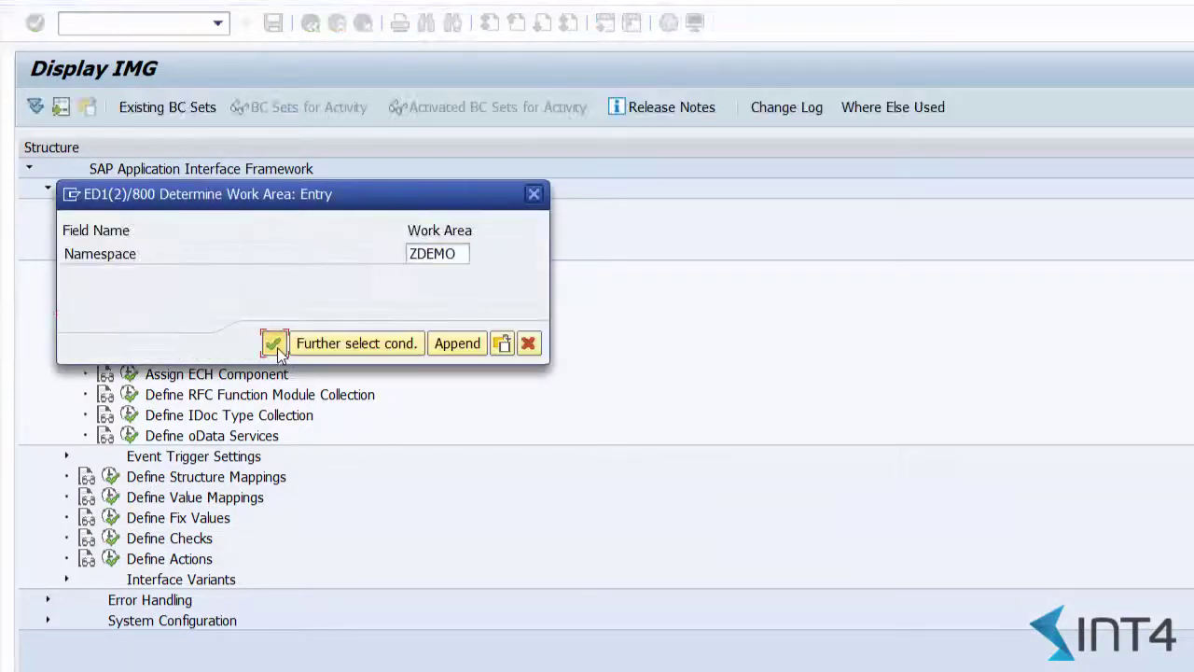
{"action": "left_click", "coordinate": [273, 343]}
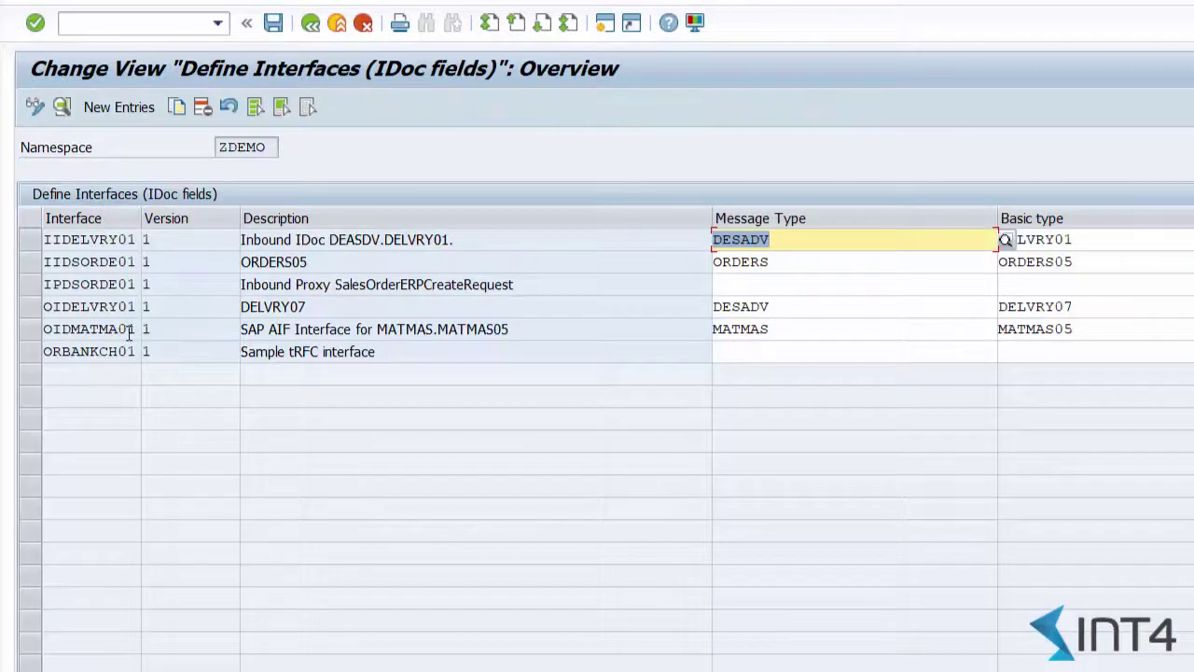
{"action": "double_click", "coordinate": [129, 332]}
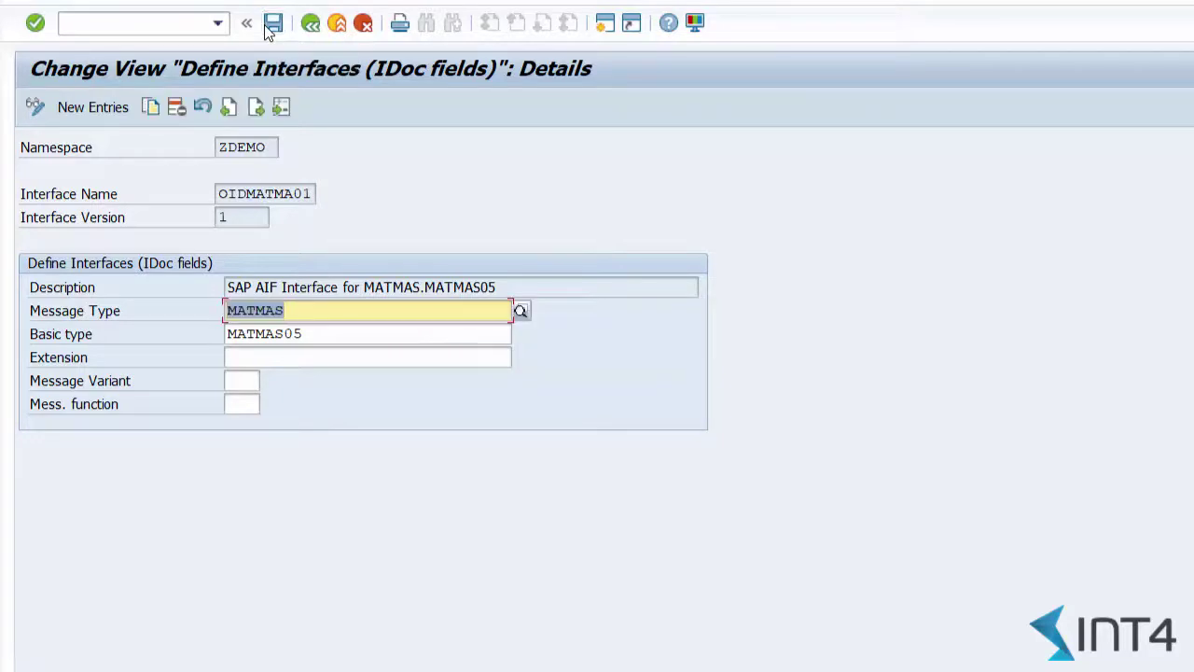
{"action": "left_click", "coordinate": [310, 24]}
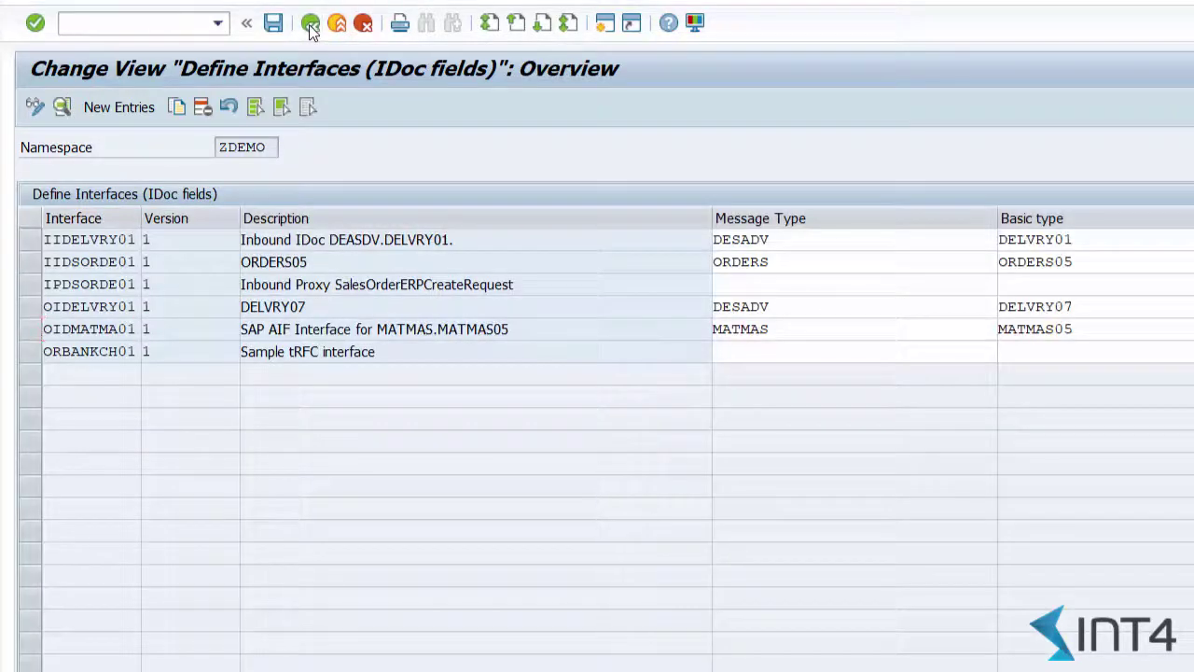
{"action": "left_click", "coordinate": [310, 23]}
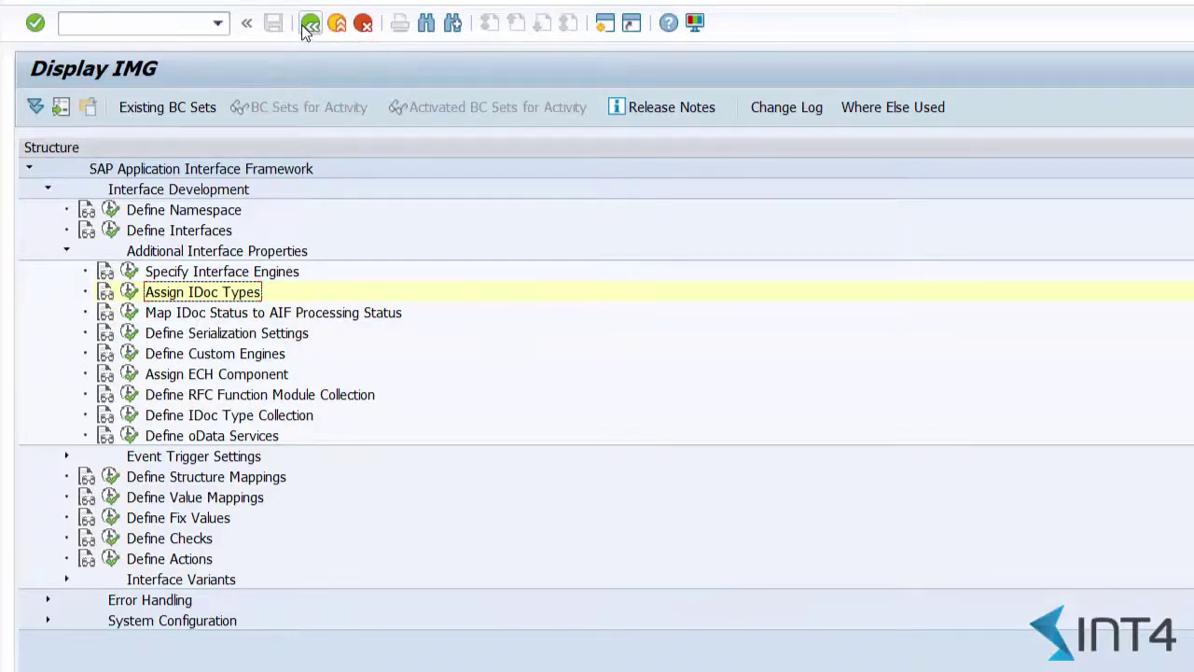
- Switch to the Online-Stopwatch page in the browser, pause the running stopwatch and return to SAP
{"action": "key", "text": "alt+Tab"}
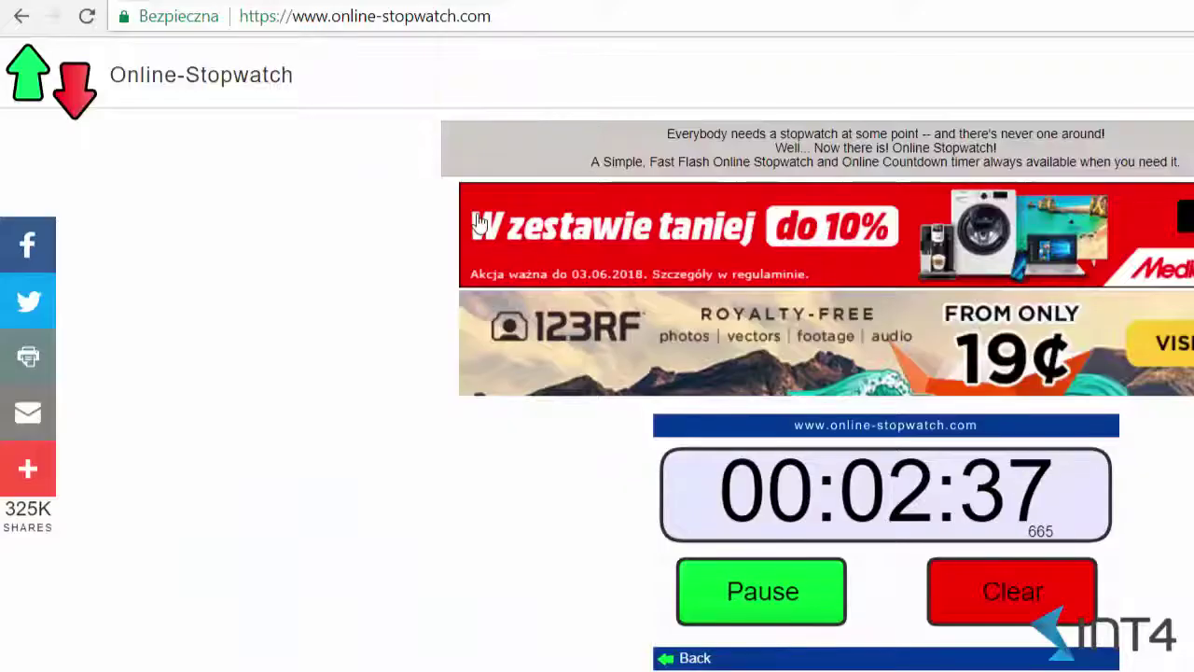
{"action": "left_click", "coordinate": [809, 615]}
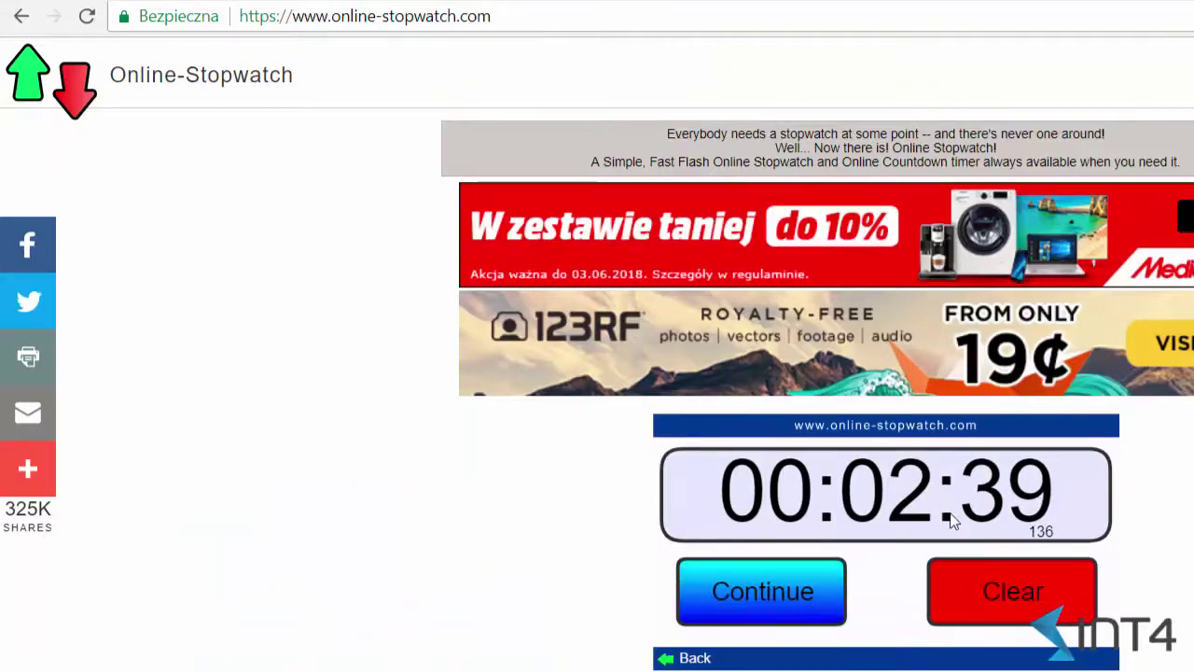
{"action": "key", "text": "alt+Tab"}
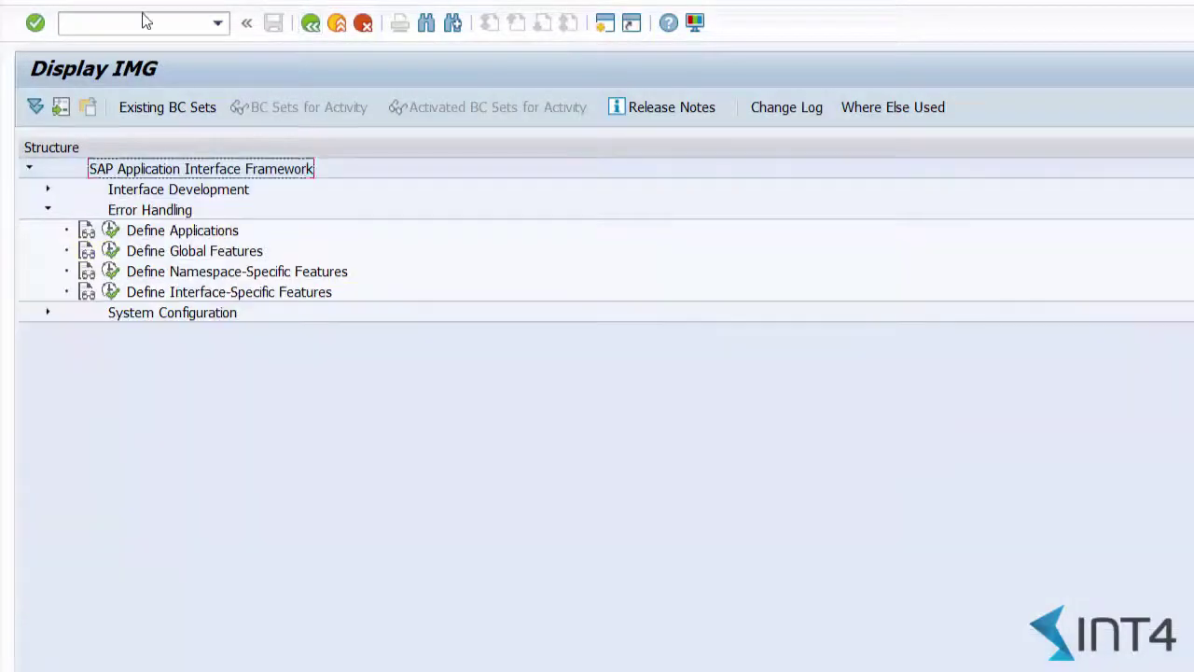
- Open the IDoc test tool with transaction /nwe19 and send the existing template IDoc through standard outbound processing
{"action": "left_click", "coordinate": [144, 21]}
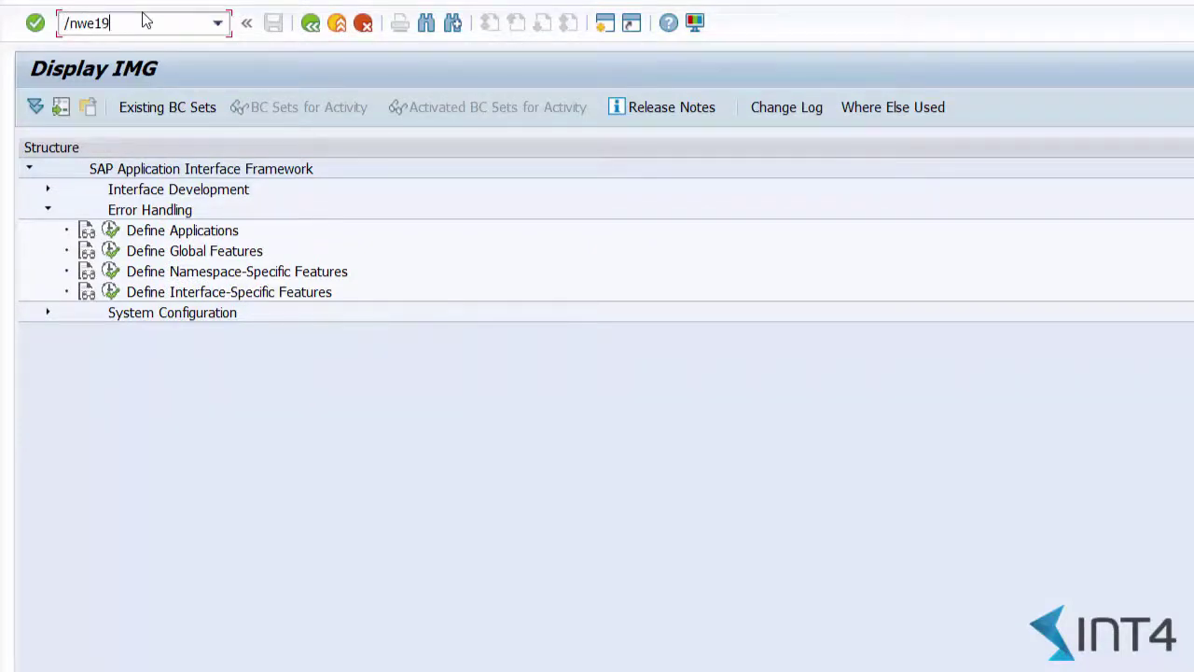
{"action": "key", "text": "Return"}
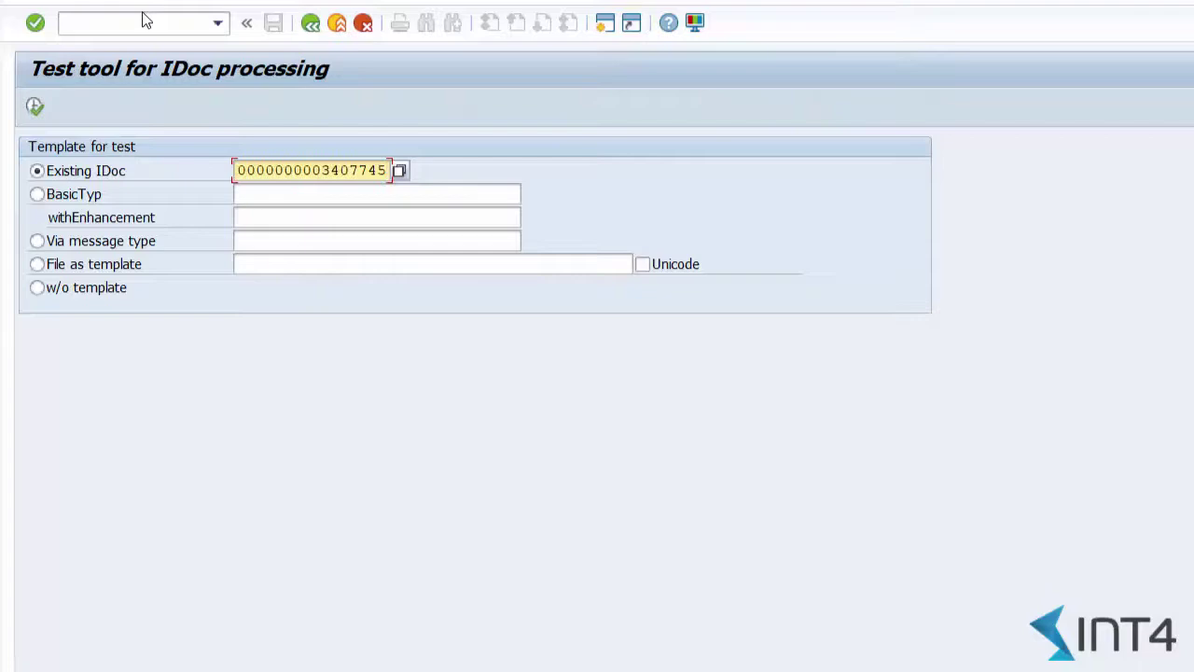
{"action": "left_click", "coordinate": [38, 110]}
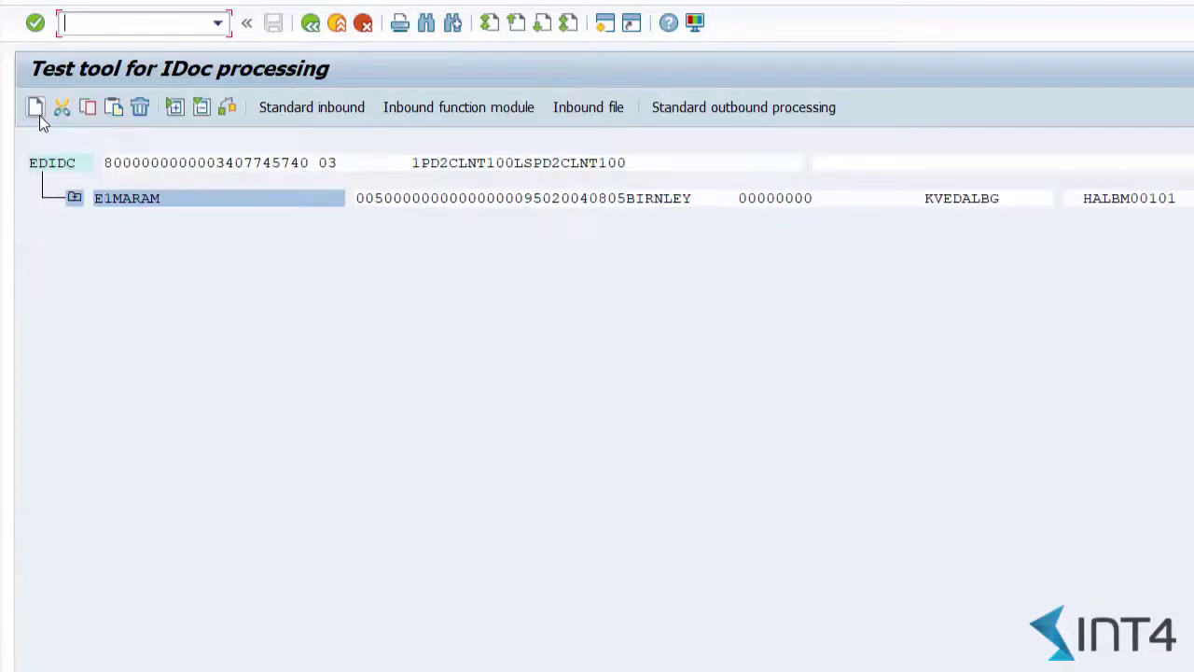
{"action": "left_click", "coordinate": [765, 111]}
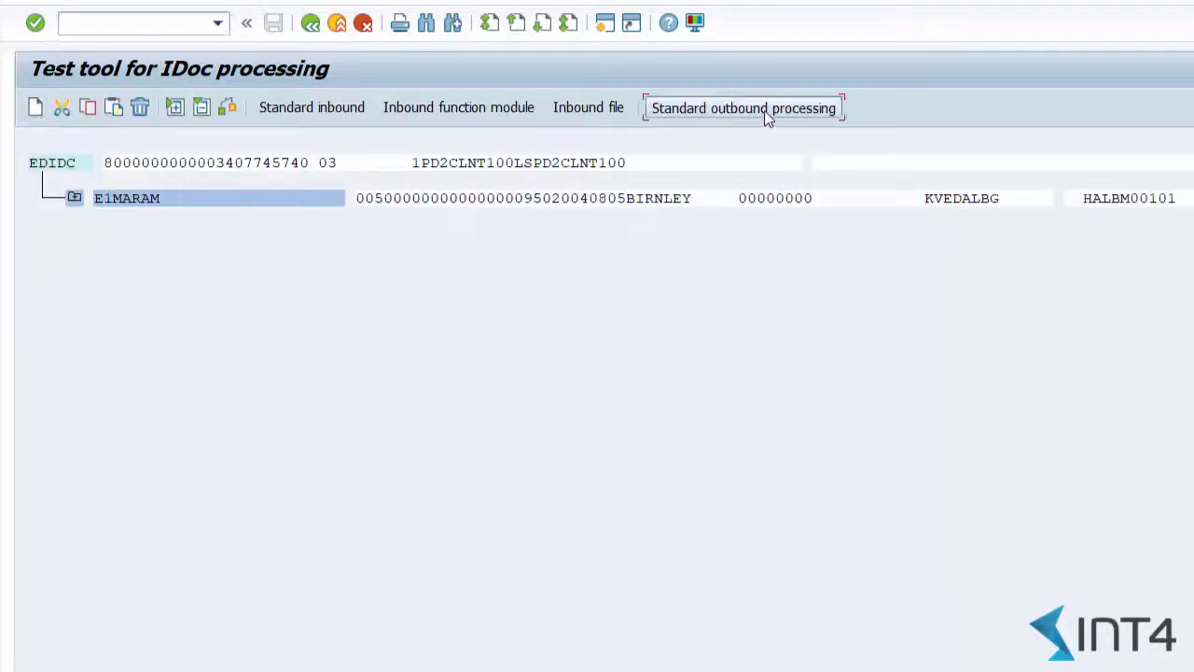
{"action": "left_click", "coordinate": [707, 347]}
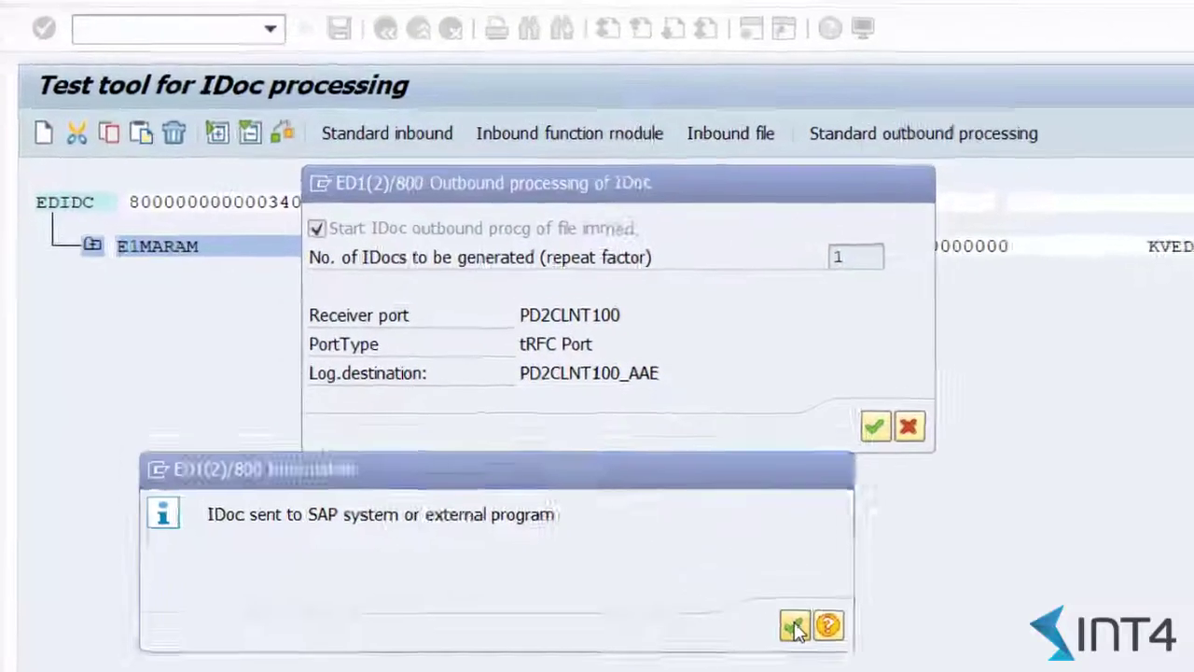
{"action": "left_click", "coordinate": [639, 504]}
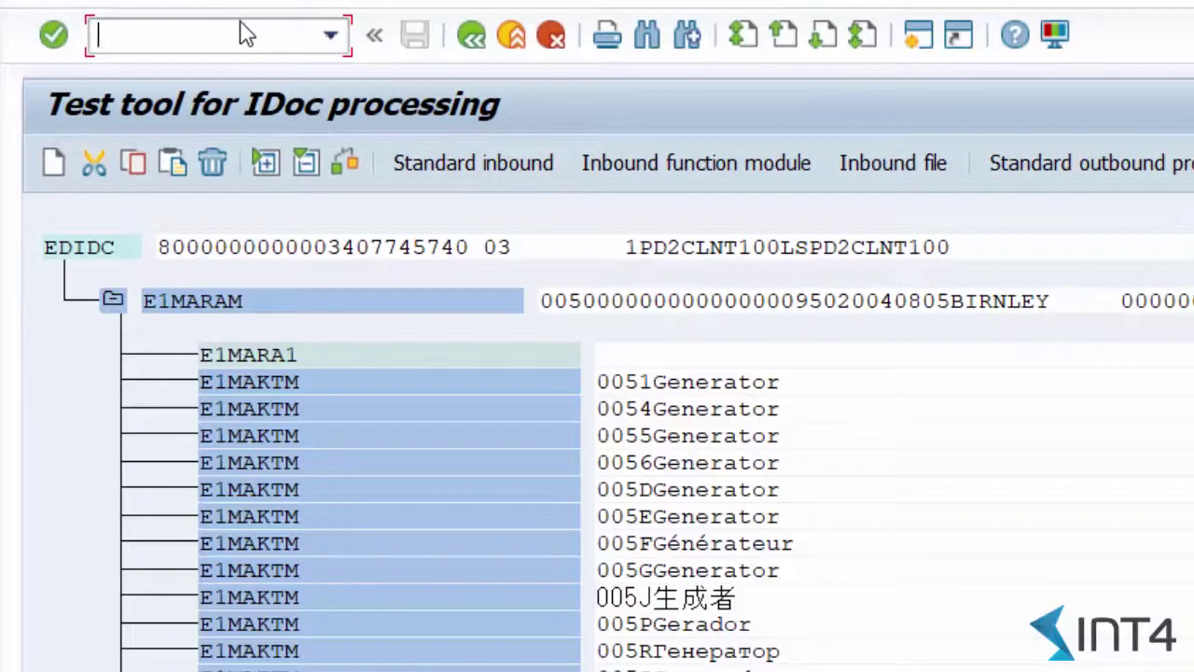
- Open Monitoring and Error Handling with transaction /n/aif/err and select interface OIDMATMA01 under namespace ZDEMO
{"action": "type", "text": "/n/aif/err"}
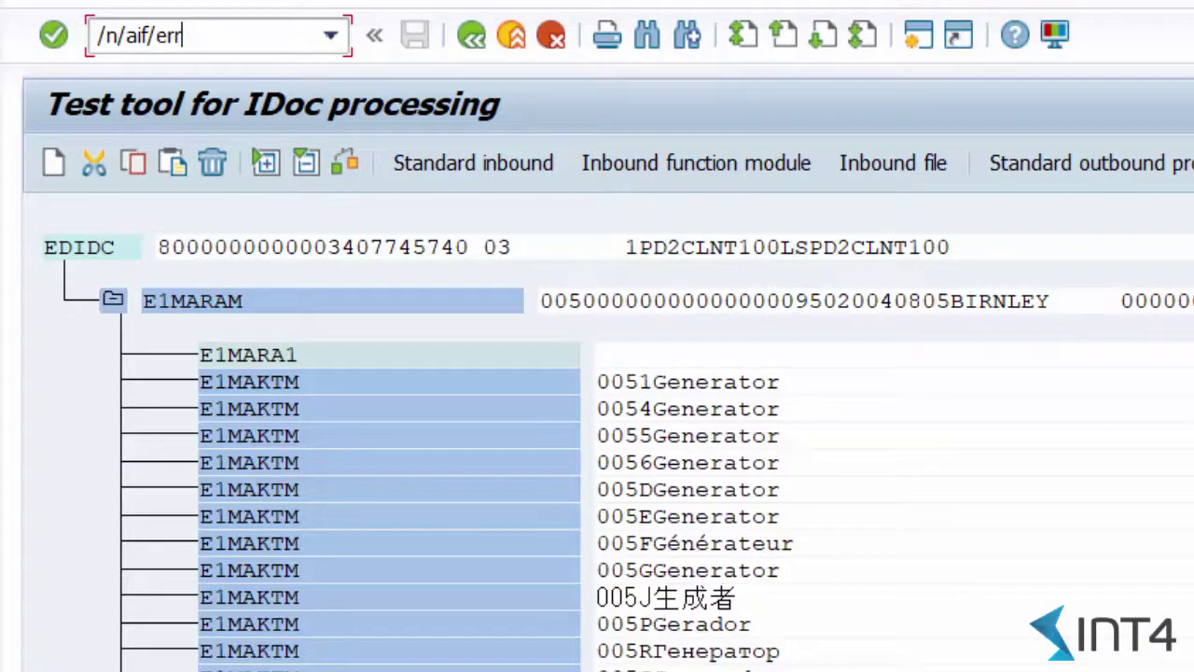
{"action": "key", "text": "Return"}
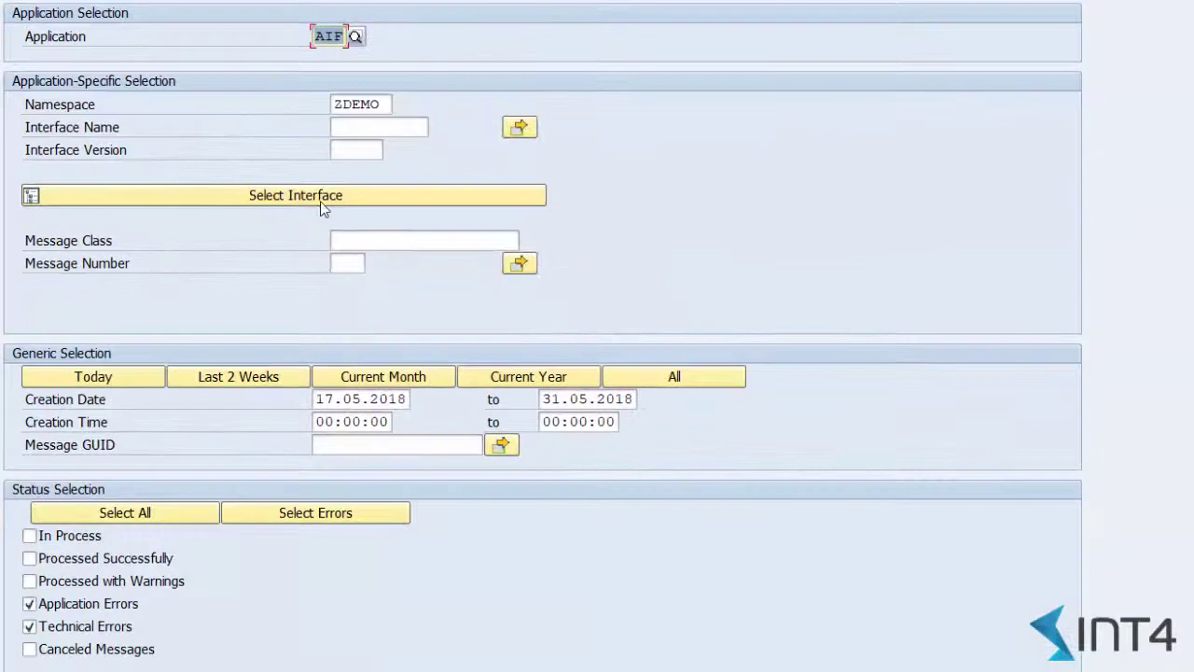
{"action": "left_click", "coordinate": [320, 198]}
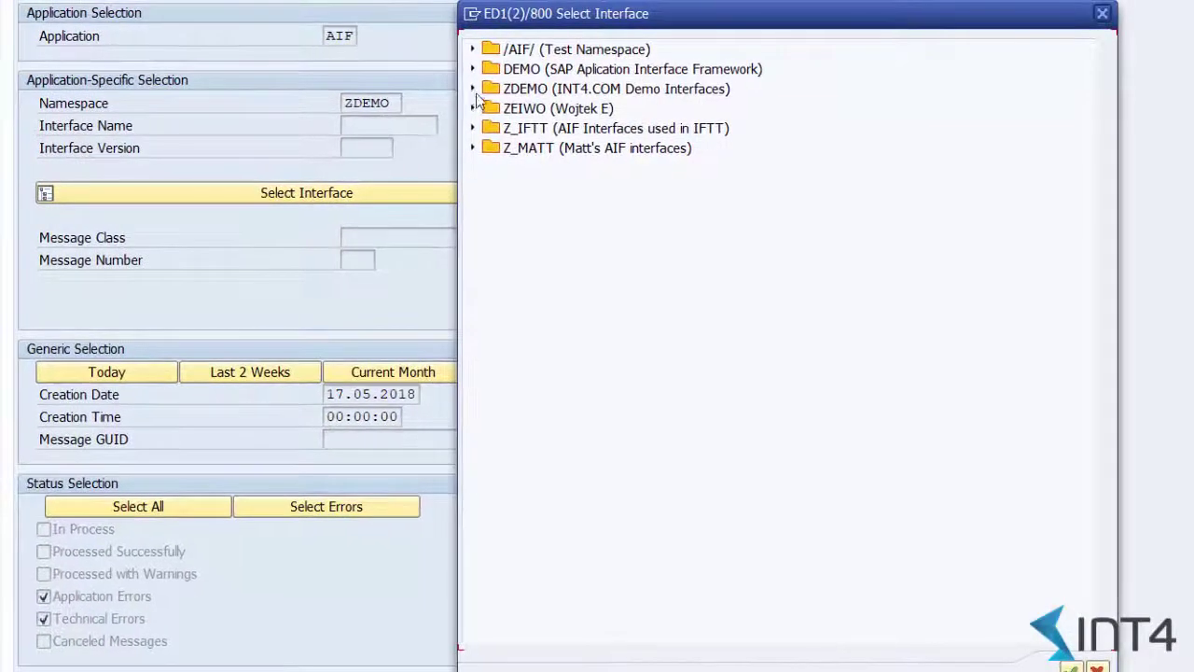
{"action": "left_click", "coordinate": [471, 88]}
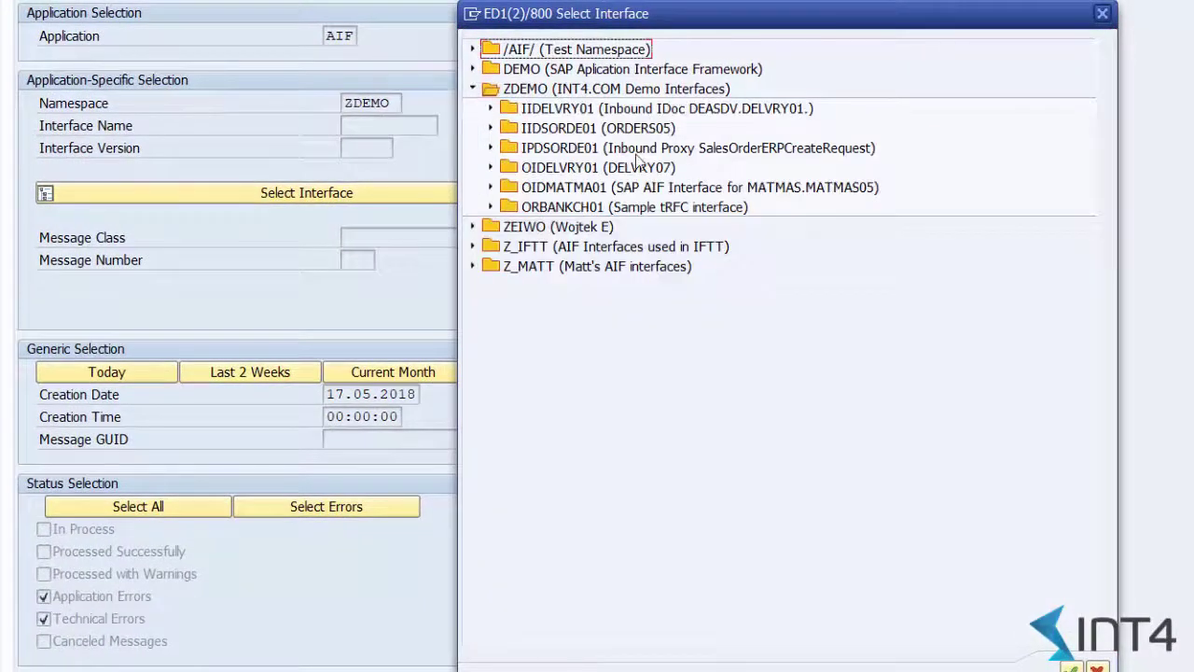
{"action": "double_click", "coordinate": [746, 190]}
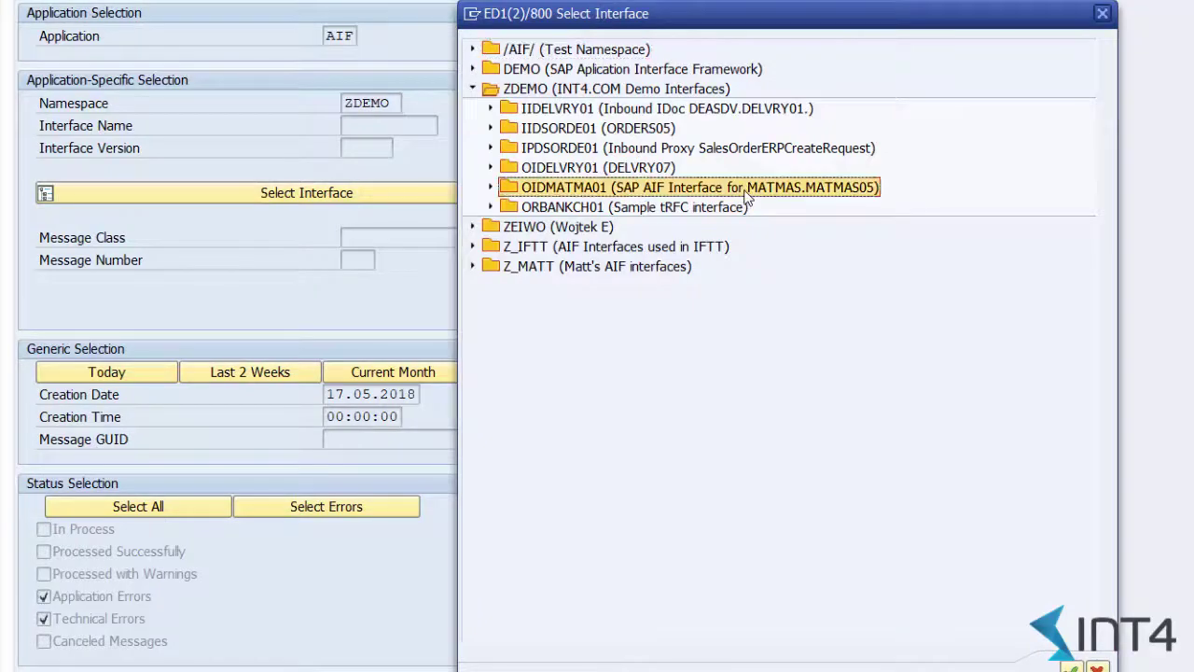
- Restrict the selection to messages created today, include all statuses and run it
{"action": "left_click", "coordinate": [112, 375]}
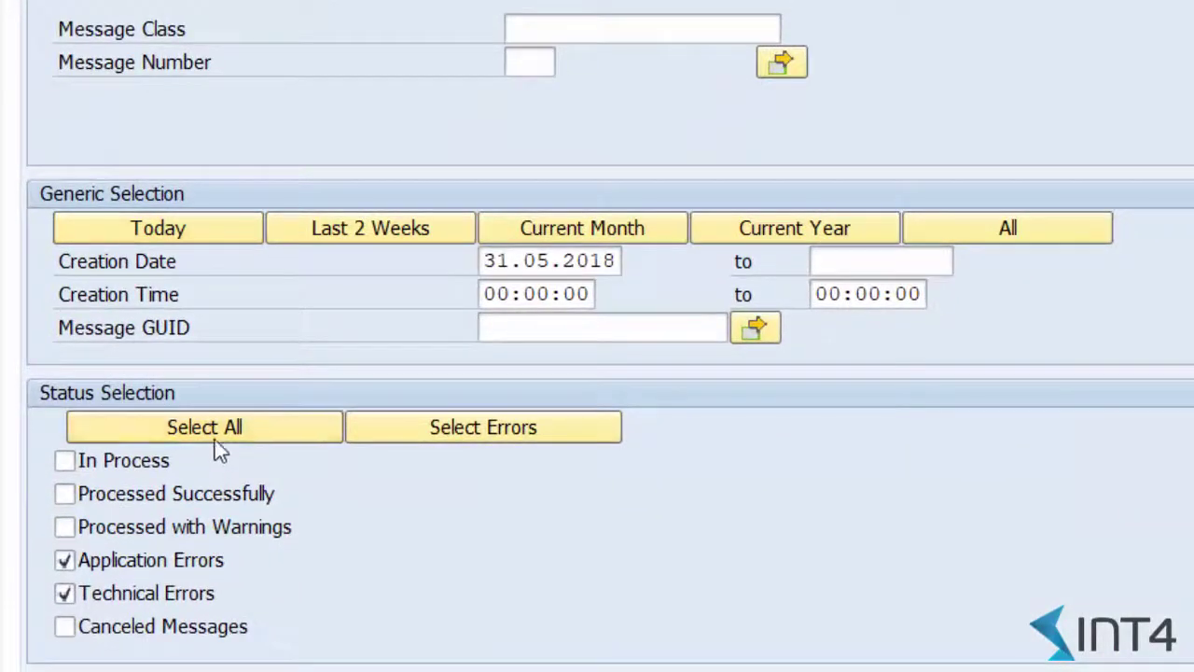
{"action": "left_click", "coordinate": [215, 441]}
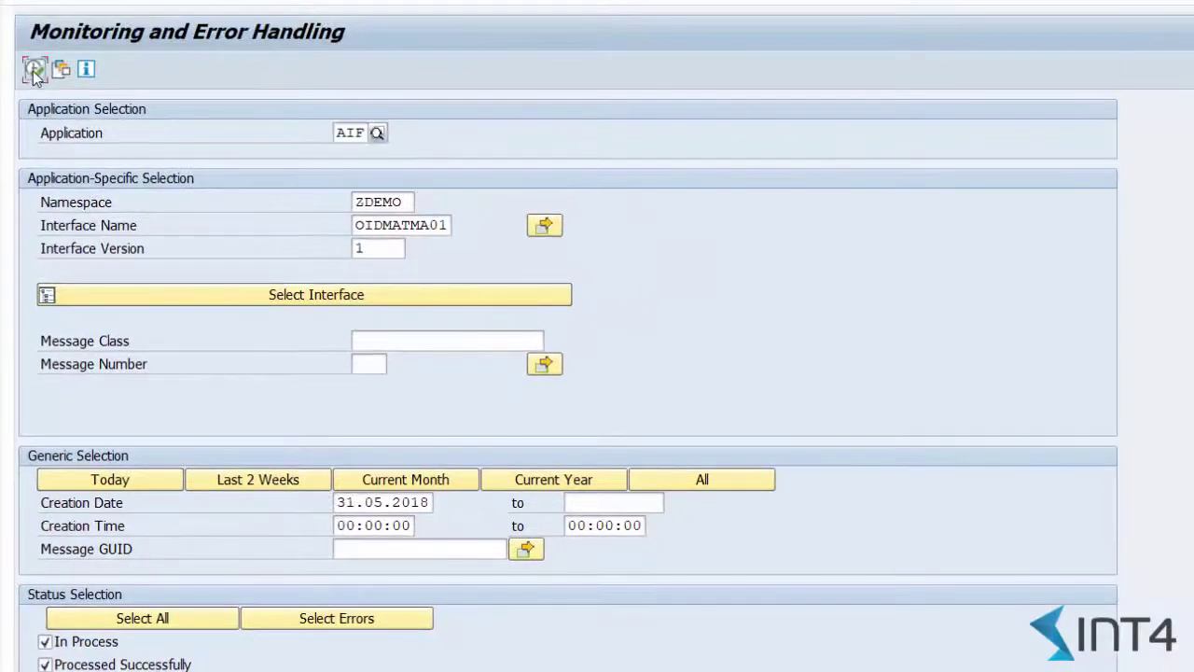
{"action": "left_click", "coordinate": [33, 70]}
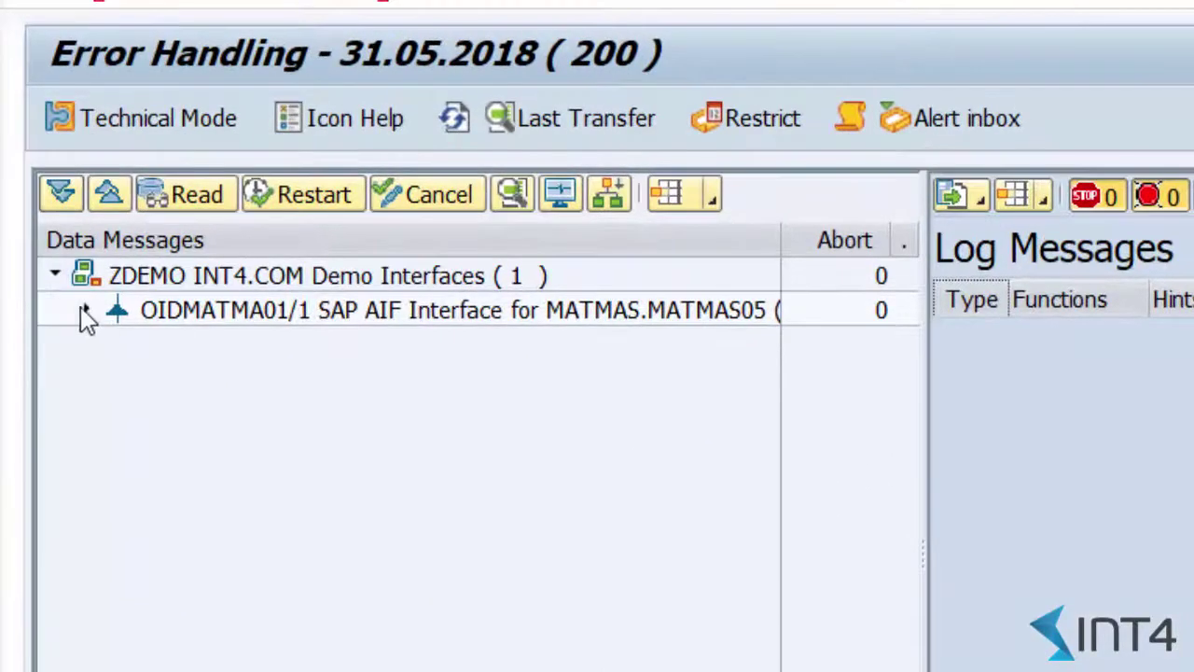
- Expand interface OIDMATMA01, open its data message and display the EDIDC segment of the data structure
{"action": "left_click", "coordinate": [82, 310]}
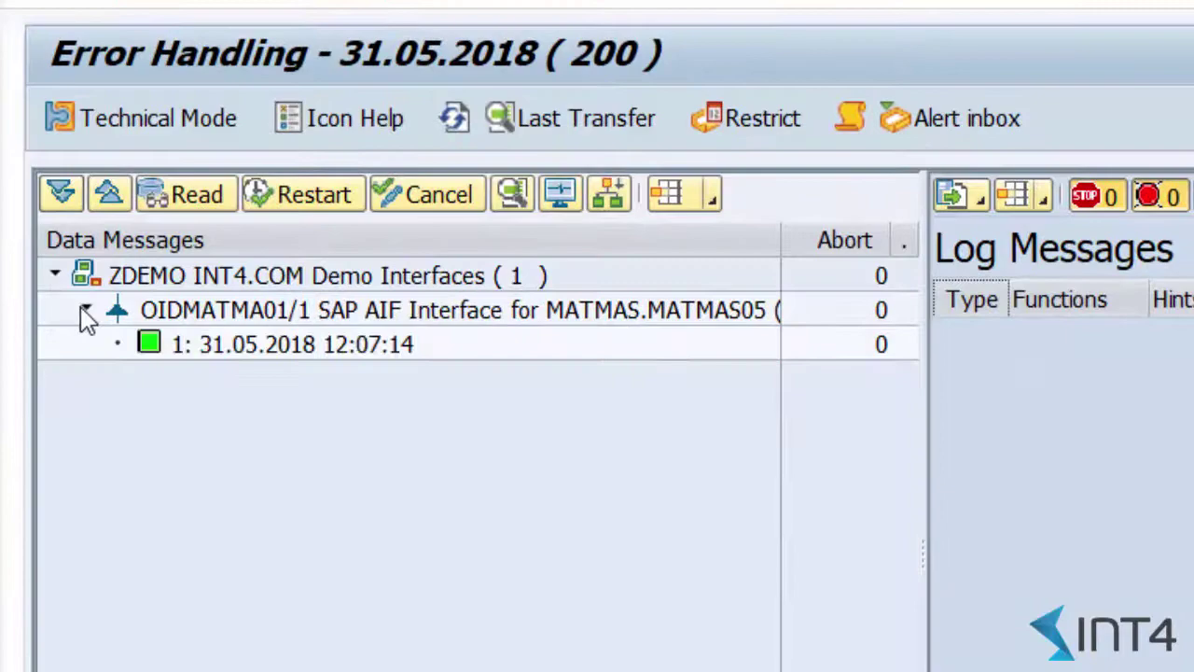
{"action": "left_click", "coordinate": [295, 360]}
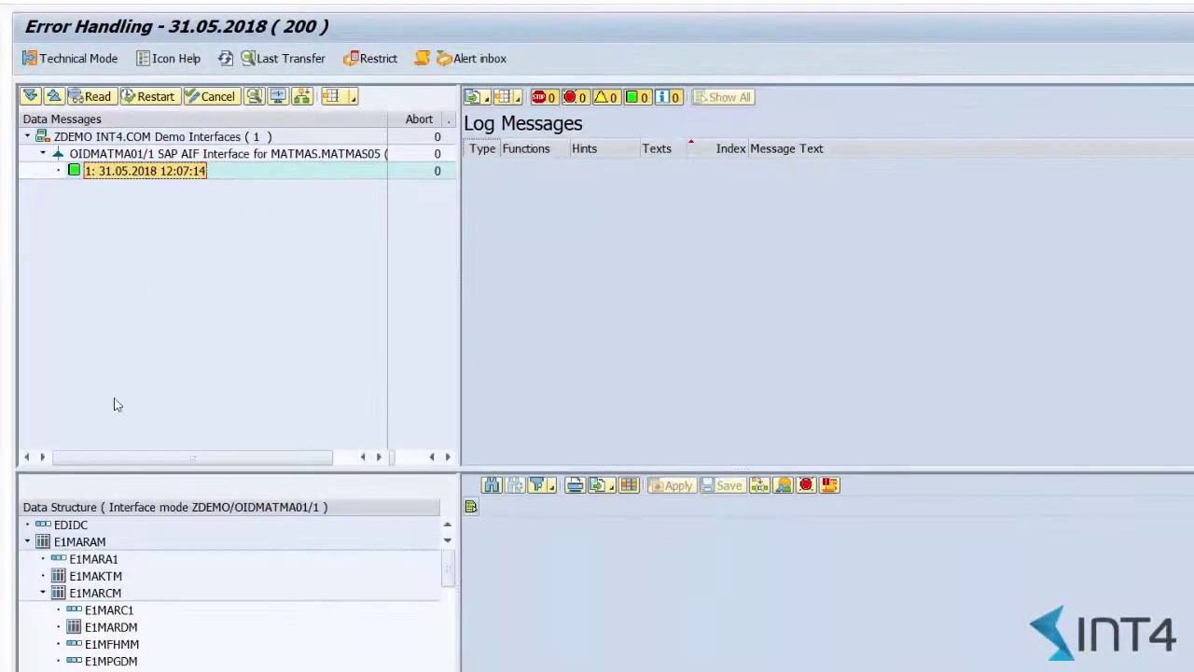
{"action": "left_click", "coordinate": [72, 524]}
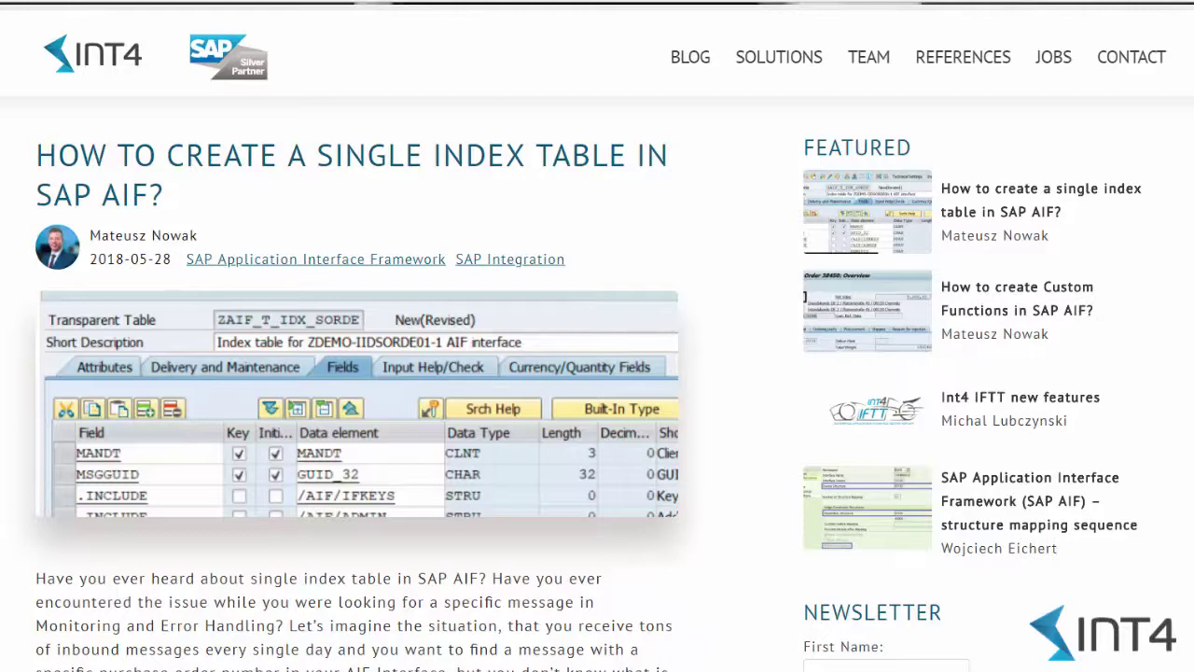
{"action": "scroll", "coordinate": [598, 373], "scroll_direction": "down", "scroll_amount": 5}
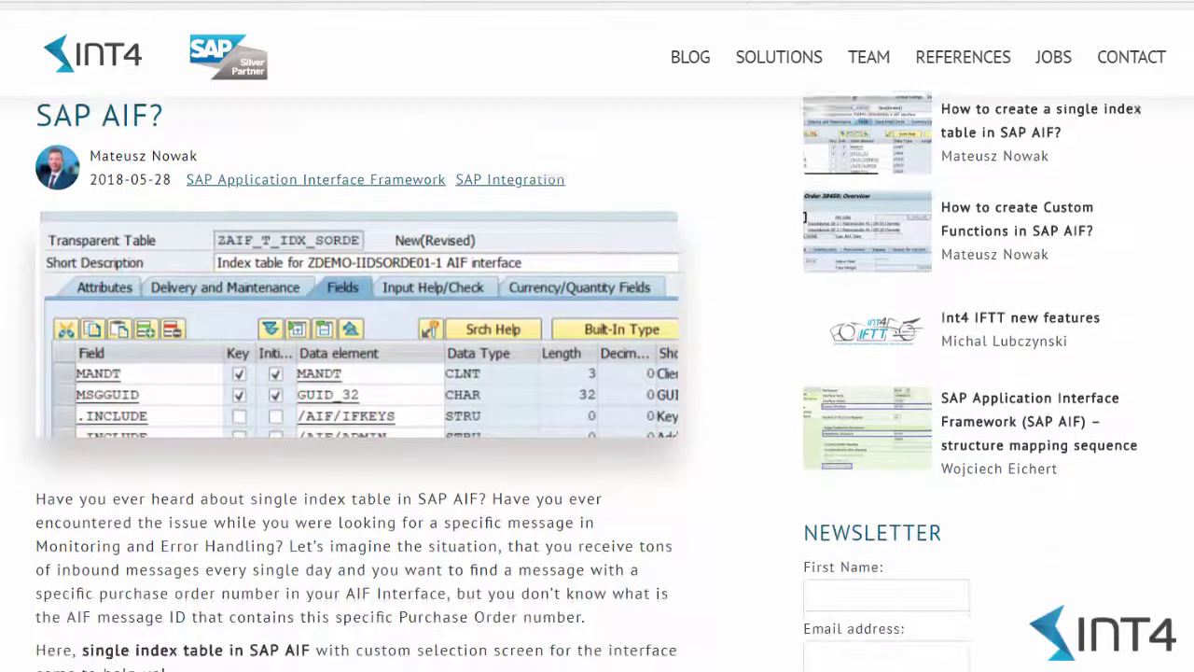
{"action": "scroll", "coordinate": [597, 373], "scroll_direction": "up", "scroll_amount": 7}
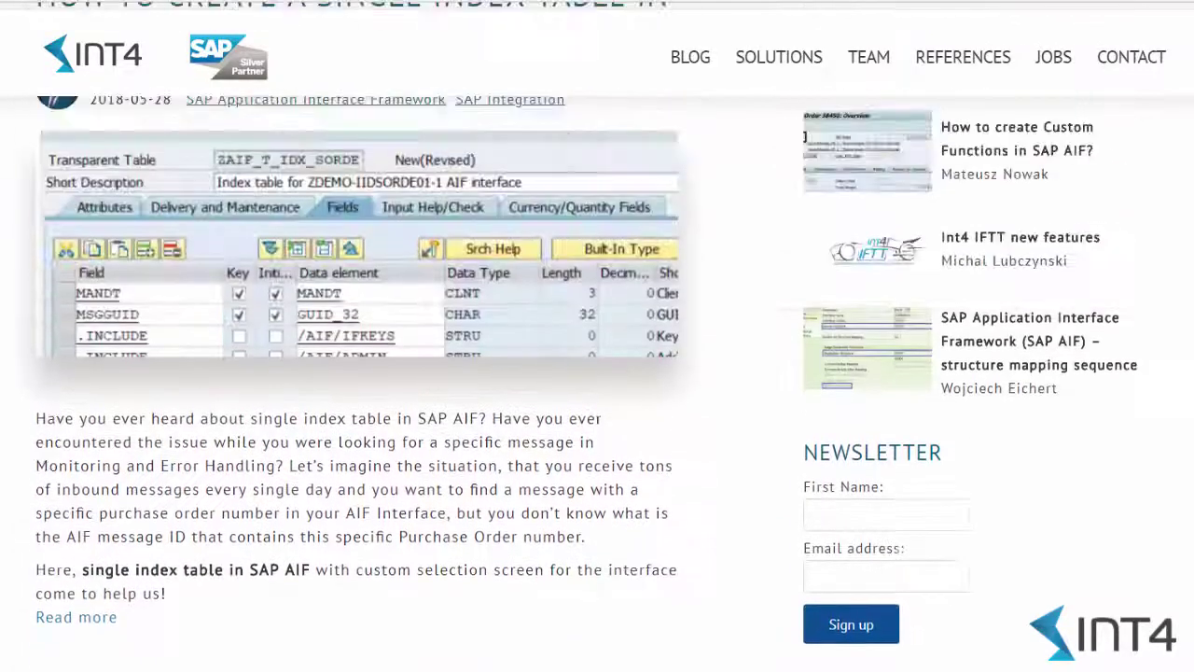